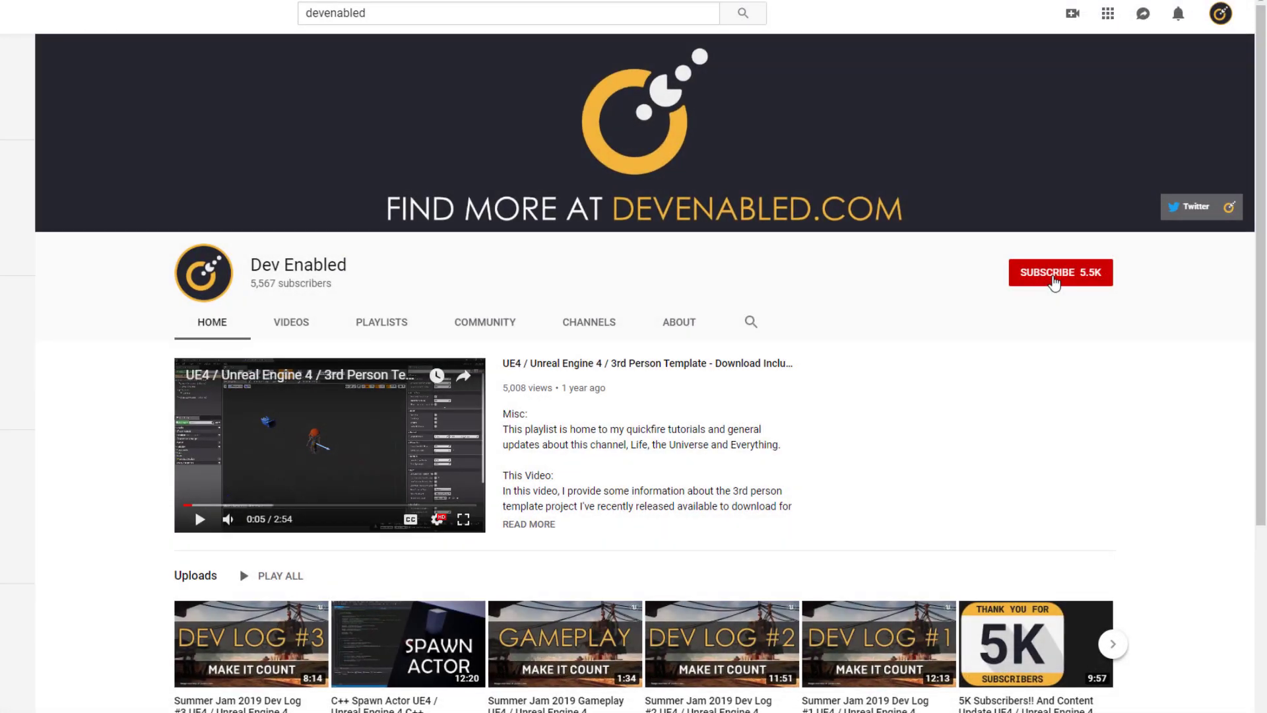
# Subscribe to the Dev Enabled YouTube channel.
pyautogui.click(1054, 279)
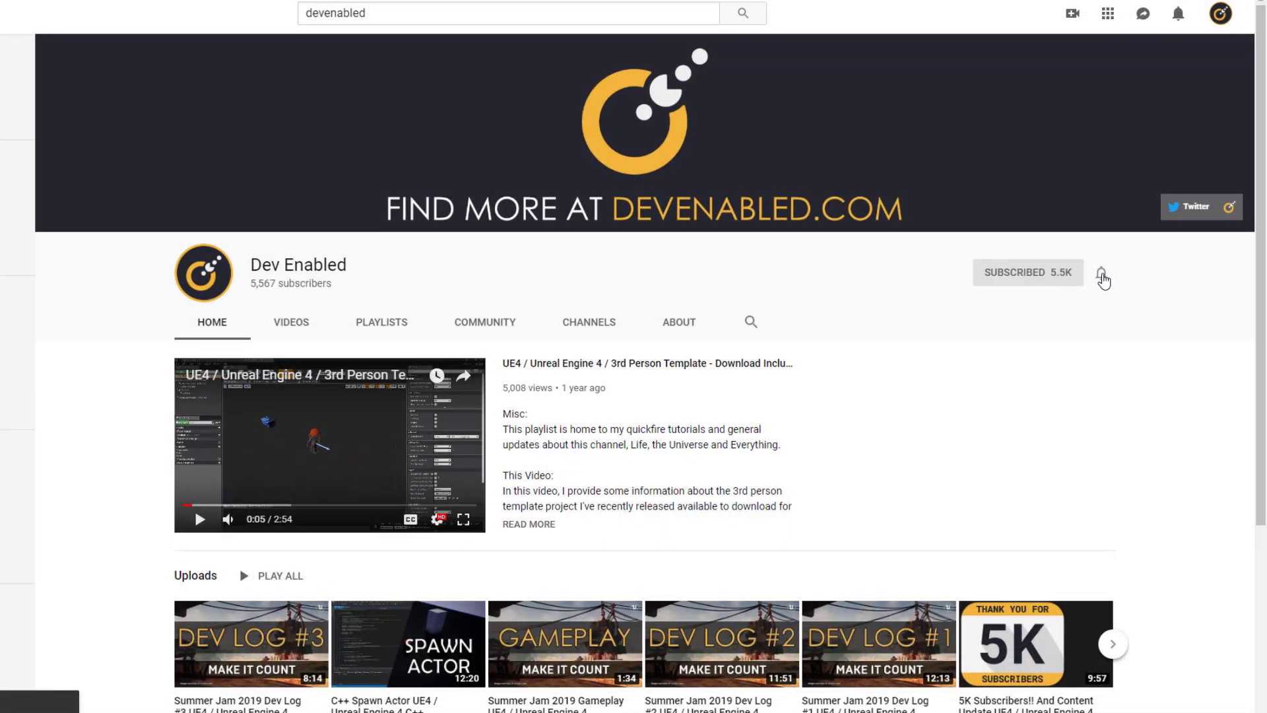
# Turn on notifications for every new Dev Enabled video.
pyautogui.click(1102, 275)
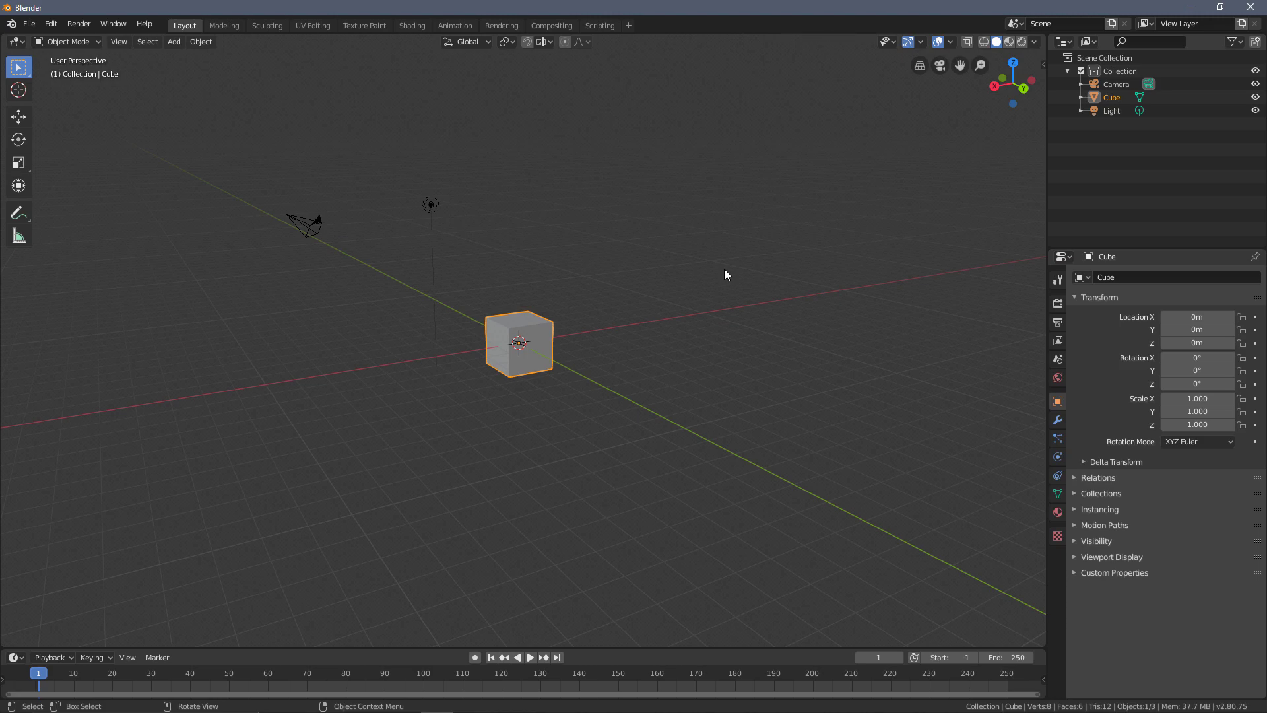
pyautogui.moveTo(585, 263); pyautogui.dragTo(288, 233, button='middle')
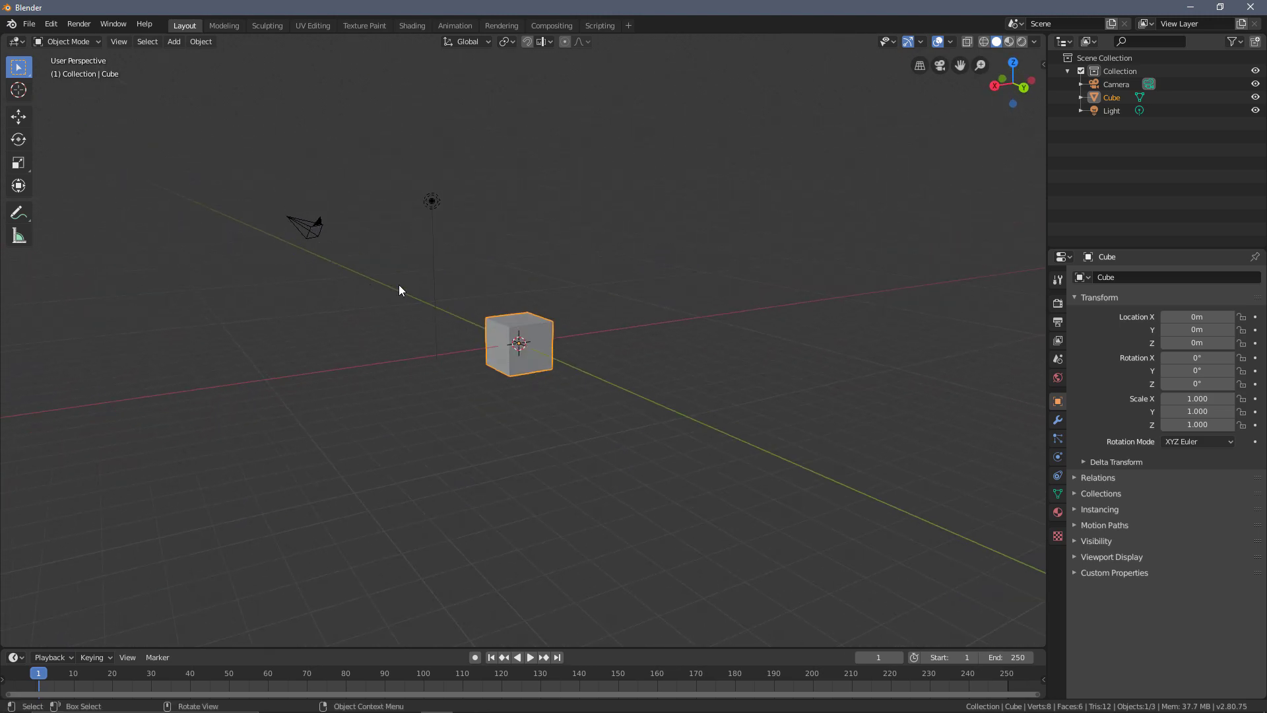
pyautogui.moveTo(540, 182); pyautogui.dragTo(477, 193, button='middle')
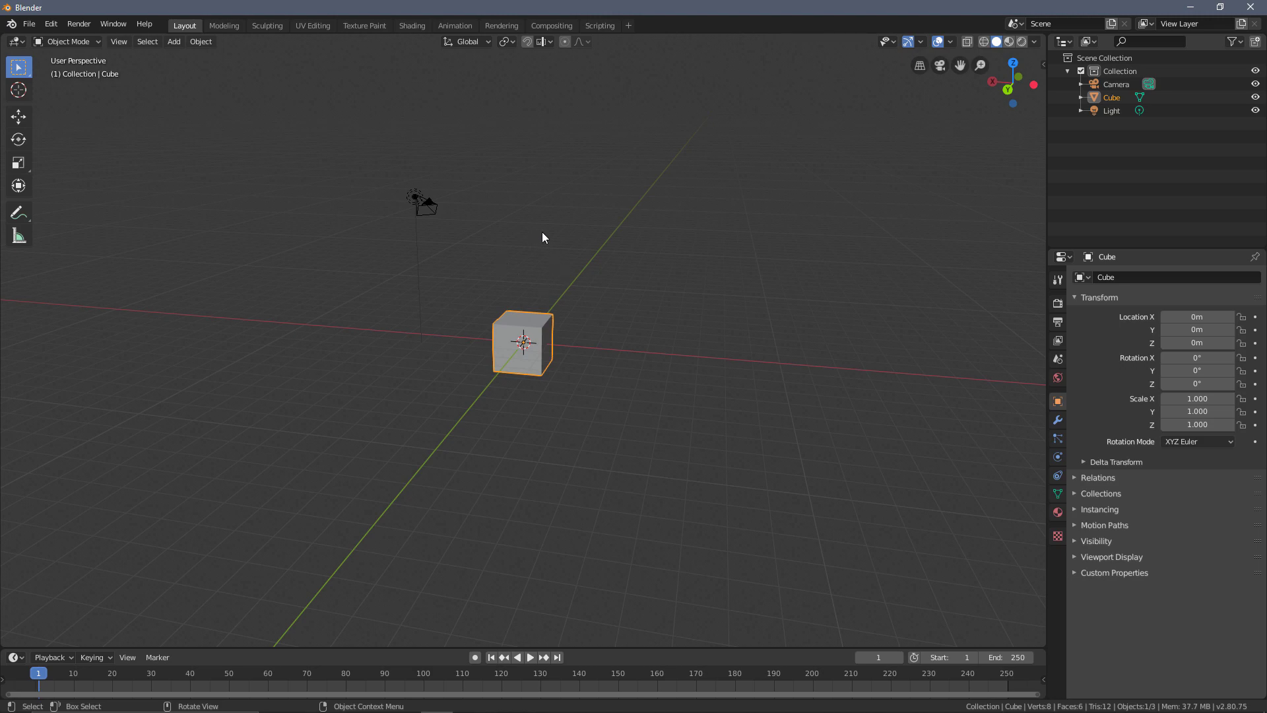
pyautogui.moveTo(544, 236); pyautogui.dragTo(148, 110, button='middle')
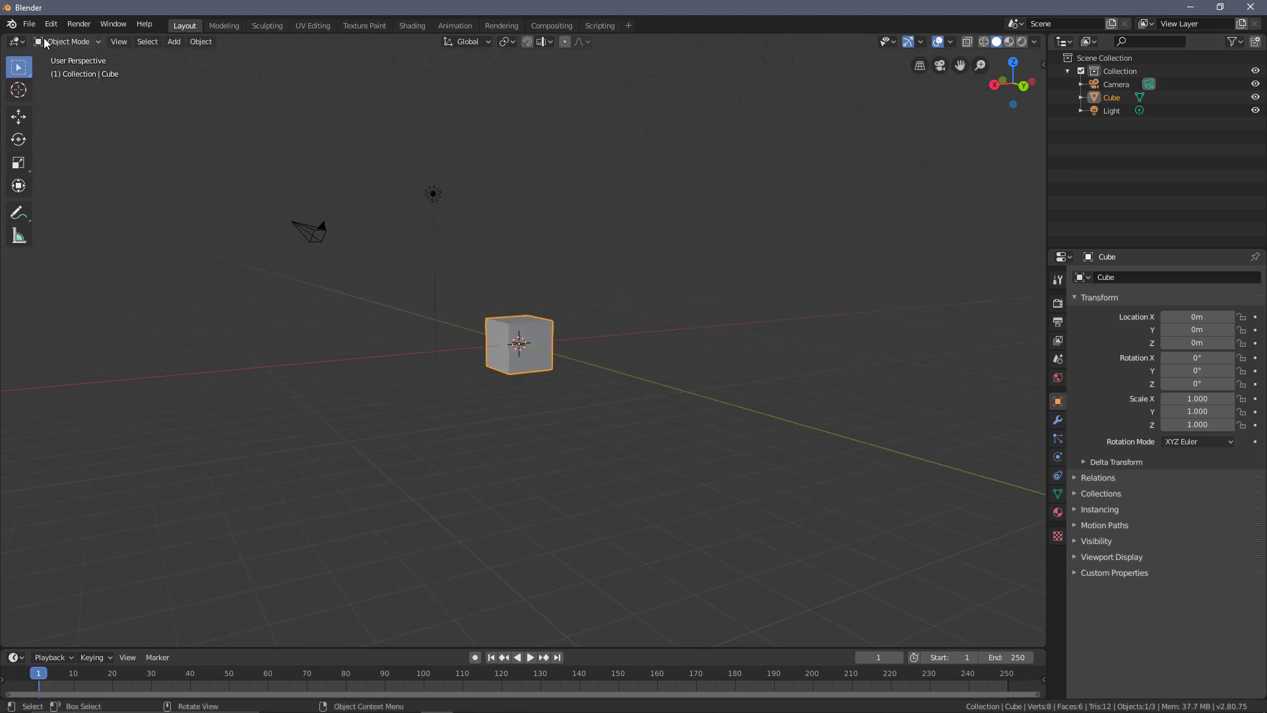
pyautogui.click(29, 24)
pyautogui.moveTo(737, 272); pyautogui.dragTo(517, 291, button='middle')
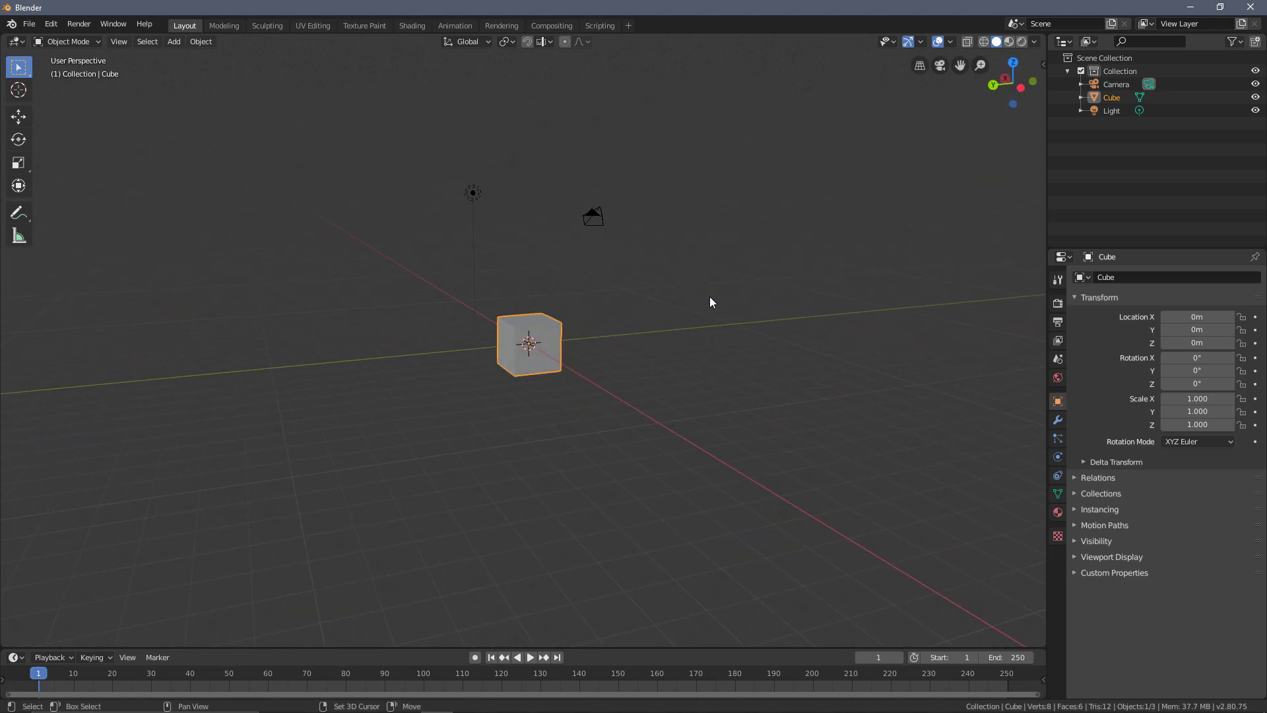
pyautogui.moveTo(710, 303)
pyautogui.mouseDown(button='middle')
pyautogui.moveTo(523, 303)
pyautogui.moveTo(793, 297)
pyautogui.moveTo(520, 281)
pyautogui.moveTo(801, 274)
pyautogui.moveTo(698, 376)
pyautogui.moveTo(701, 306)
pyautogui.mouseUp(button='middle')
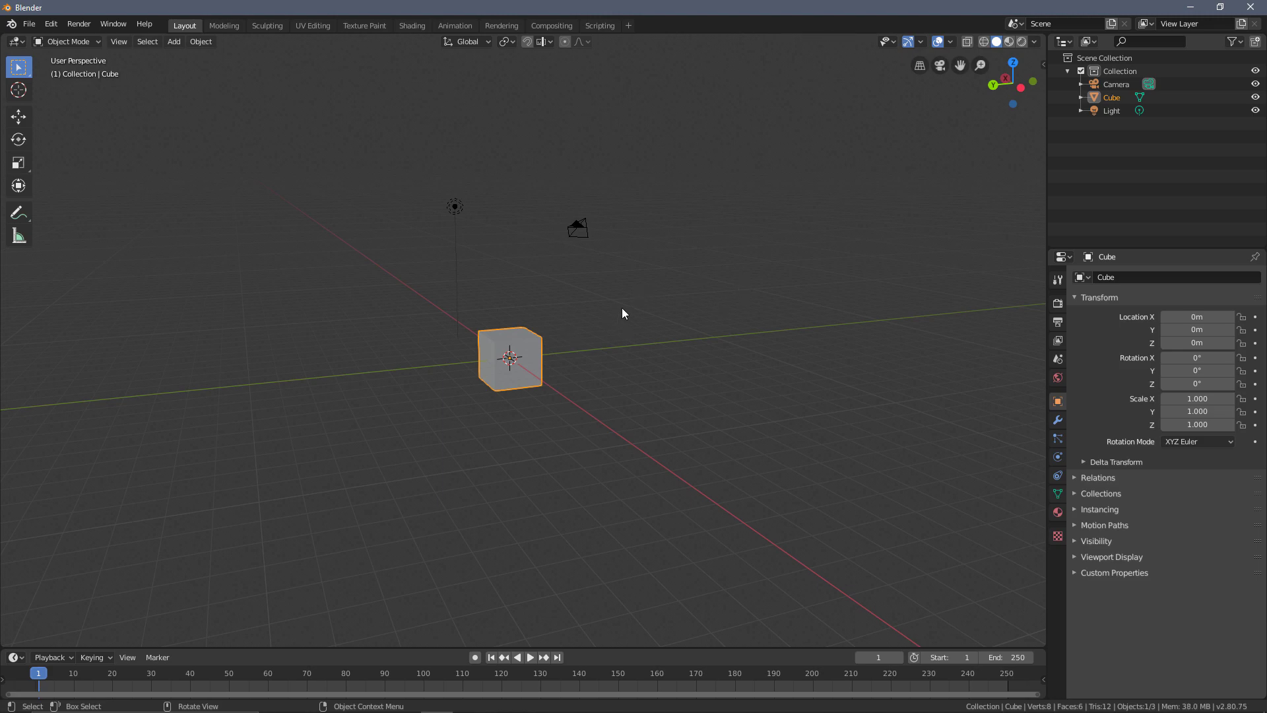
pyautogui.click(583, 231)
pyautogui.click(461, 212)
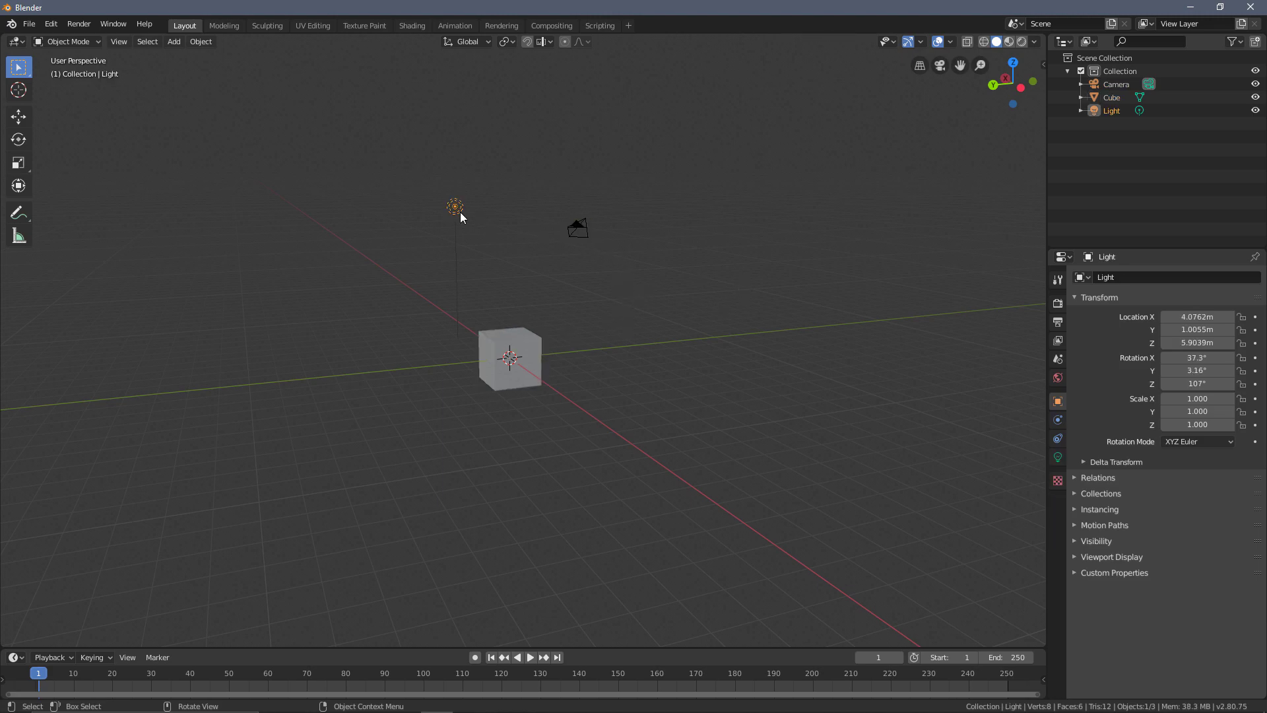
pyautogui.click(565, 267)
pyautogui.rightClick(580, 284)
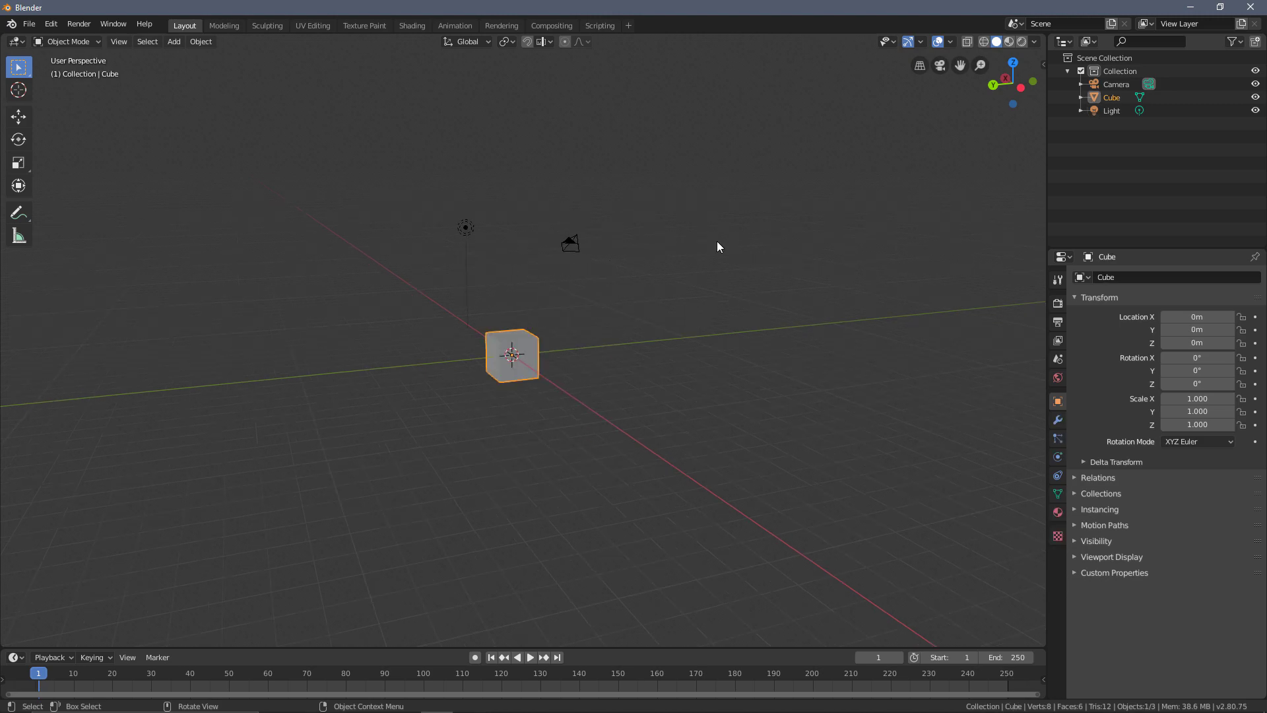
pyautogui.moveTo(662, 295); pyautogui.dragTo(605, 292, button='middle')
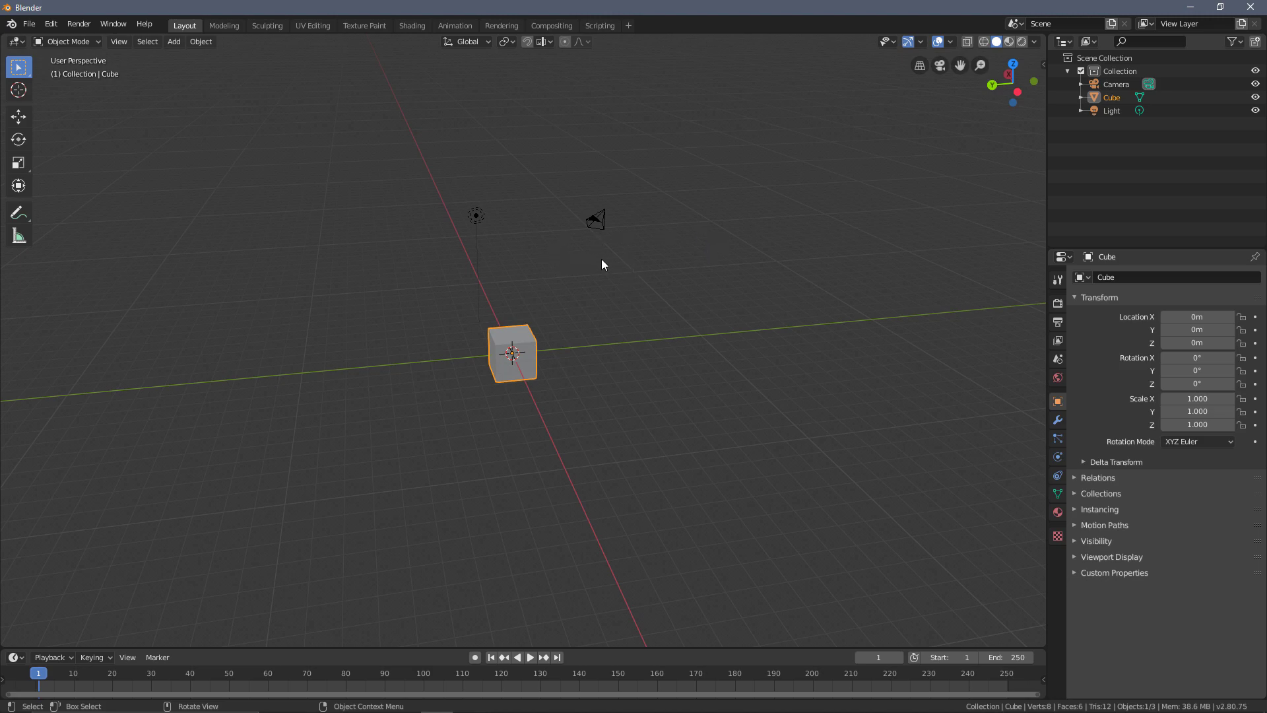
# Open Preferences on the Keymap section in an enlarged window, leaving Select With on Left.
pyautogui.click(59, 29)
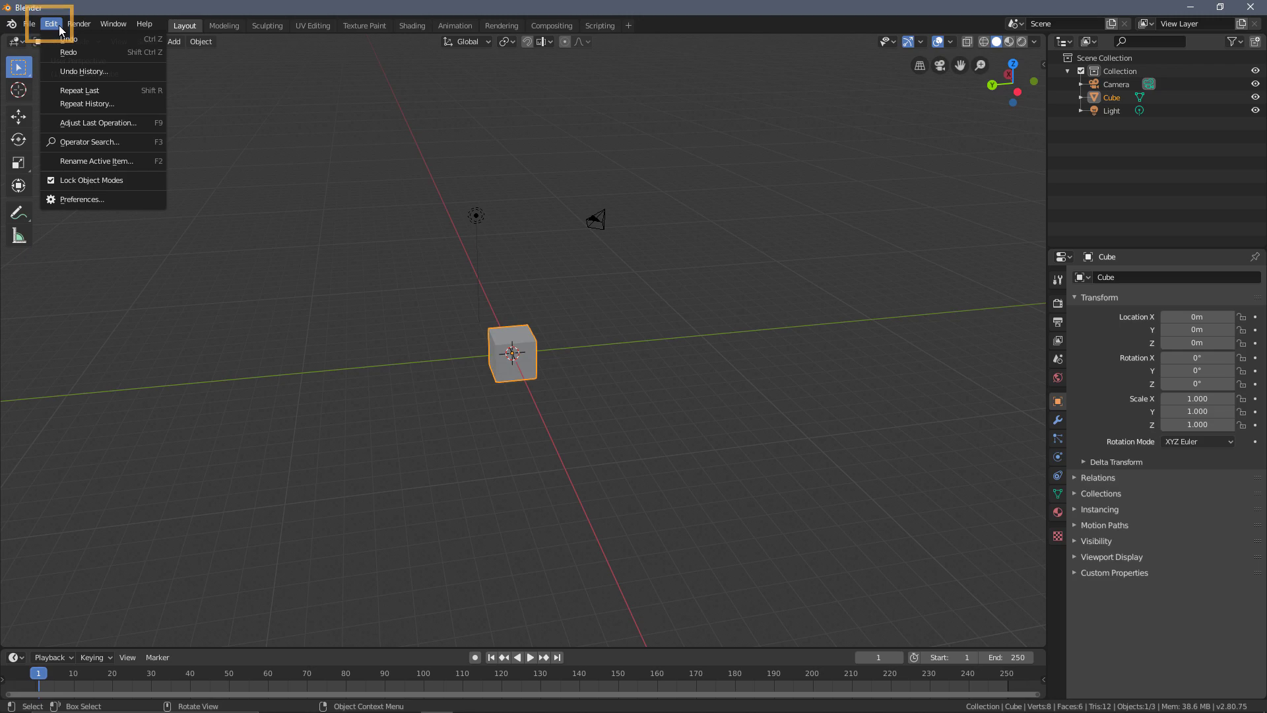
pyautogui.moveTo(79, 24)
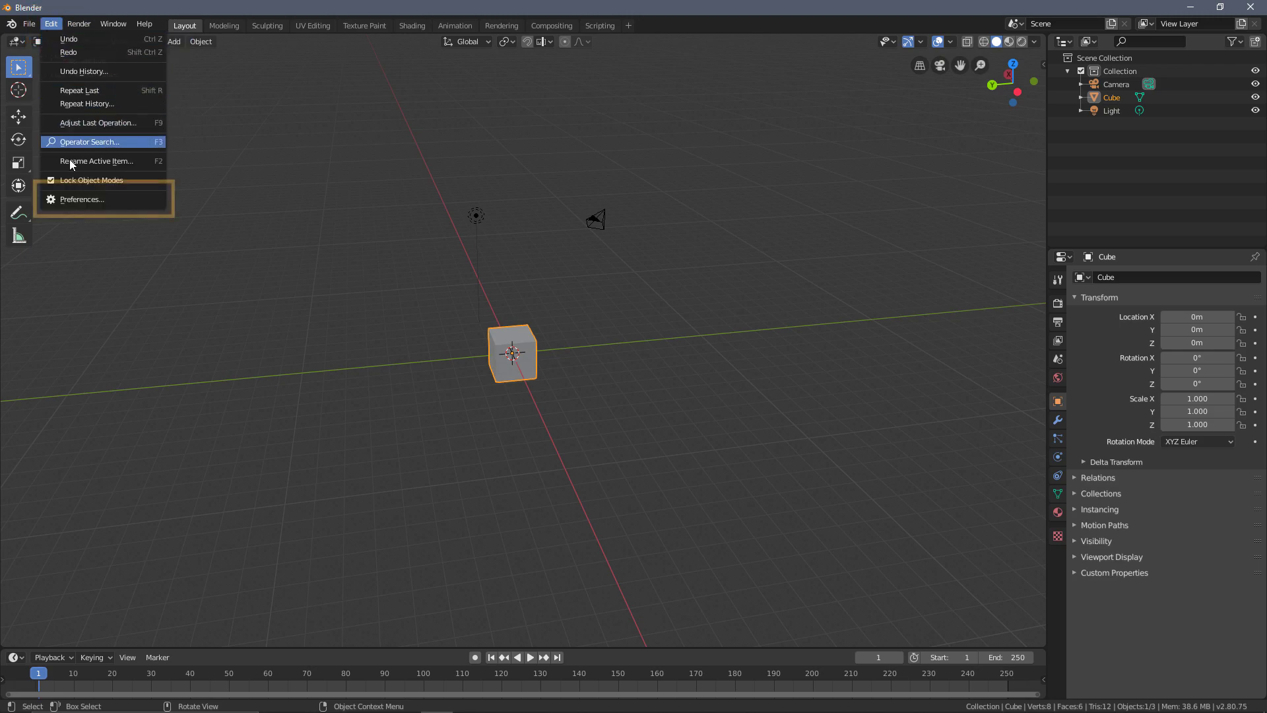
pyautogui.click(78, 194)
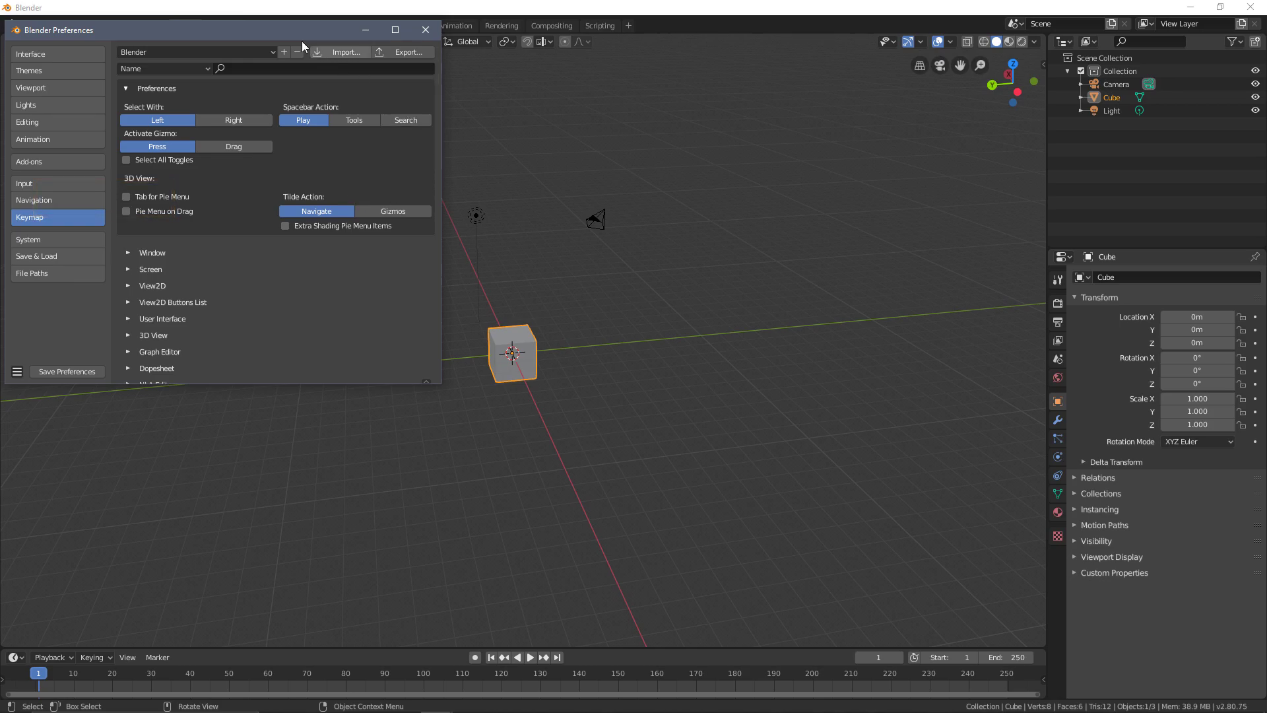
pyautogui.moveTo(284, 31); pyautogui.dragTo(336, 33)
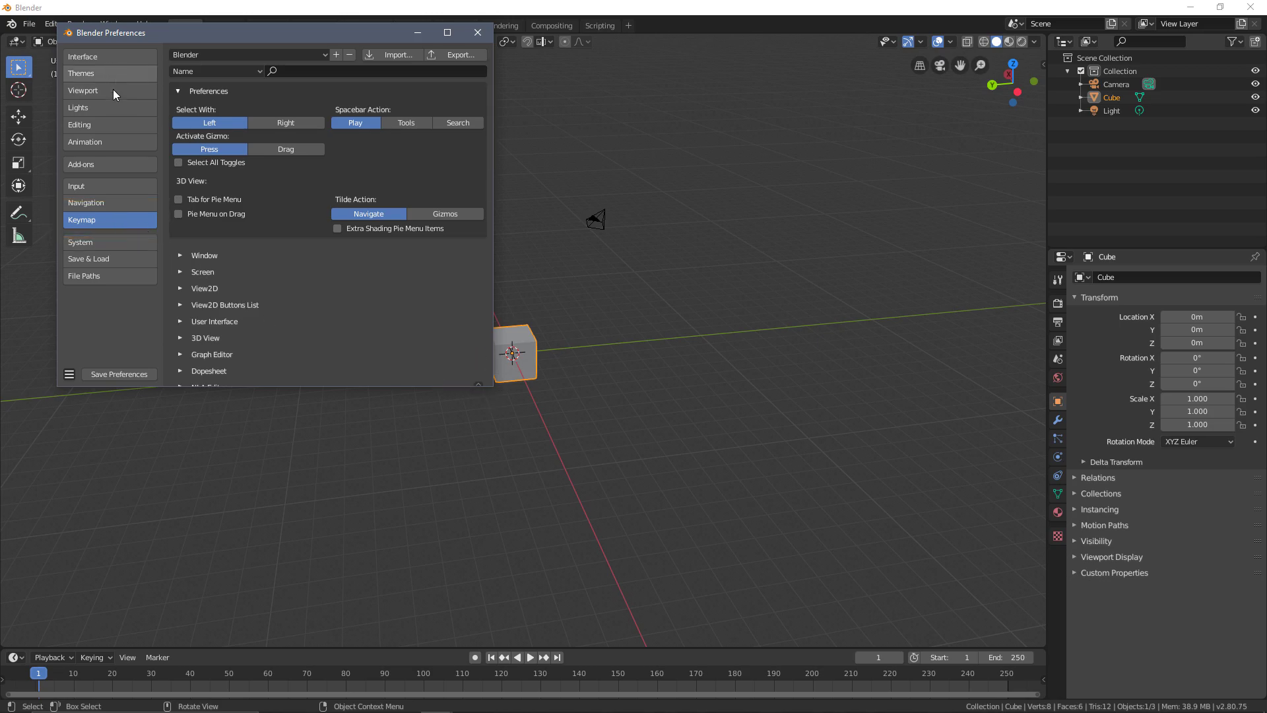
pyautogui.moveTo(495, 391); pyautogui.dragTo(856, 595)
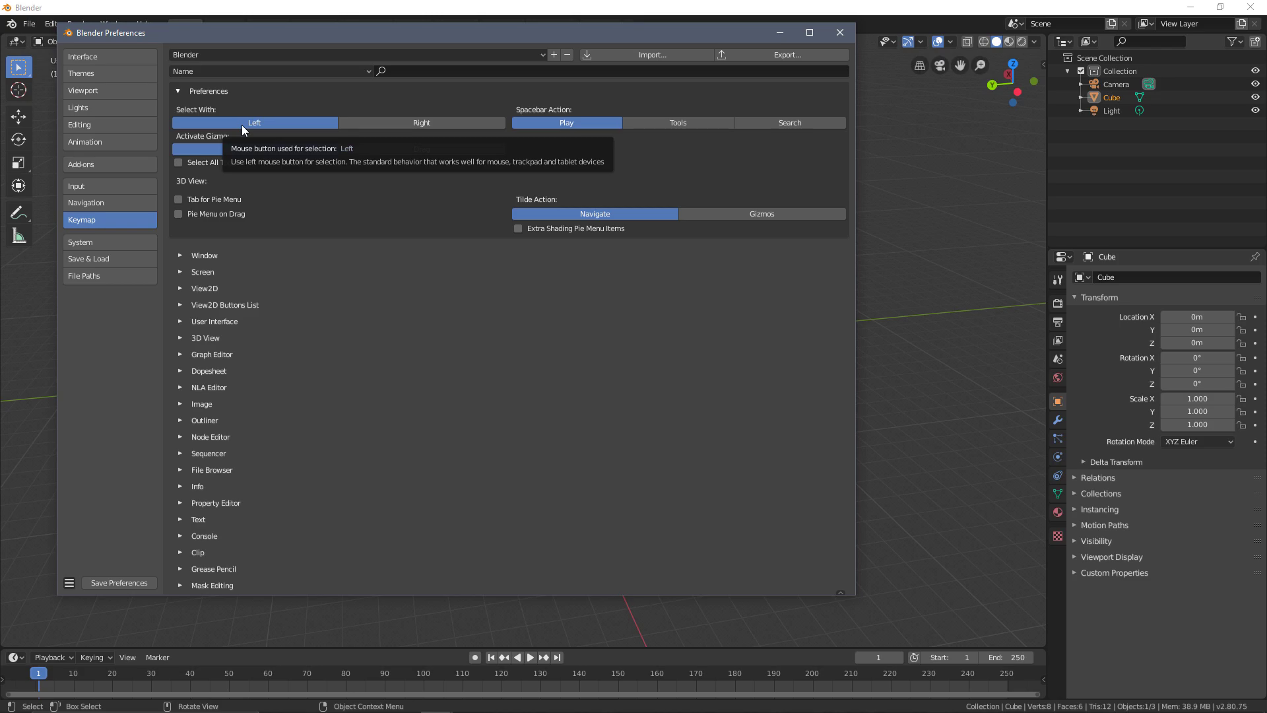
pyautogui.click(451, 124)
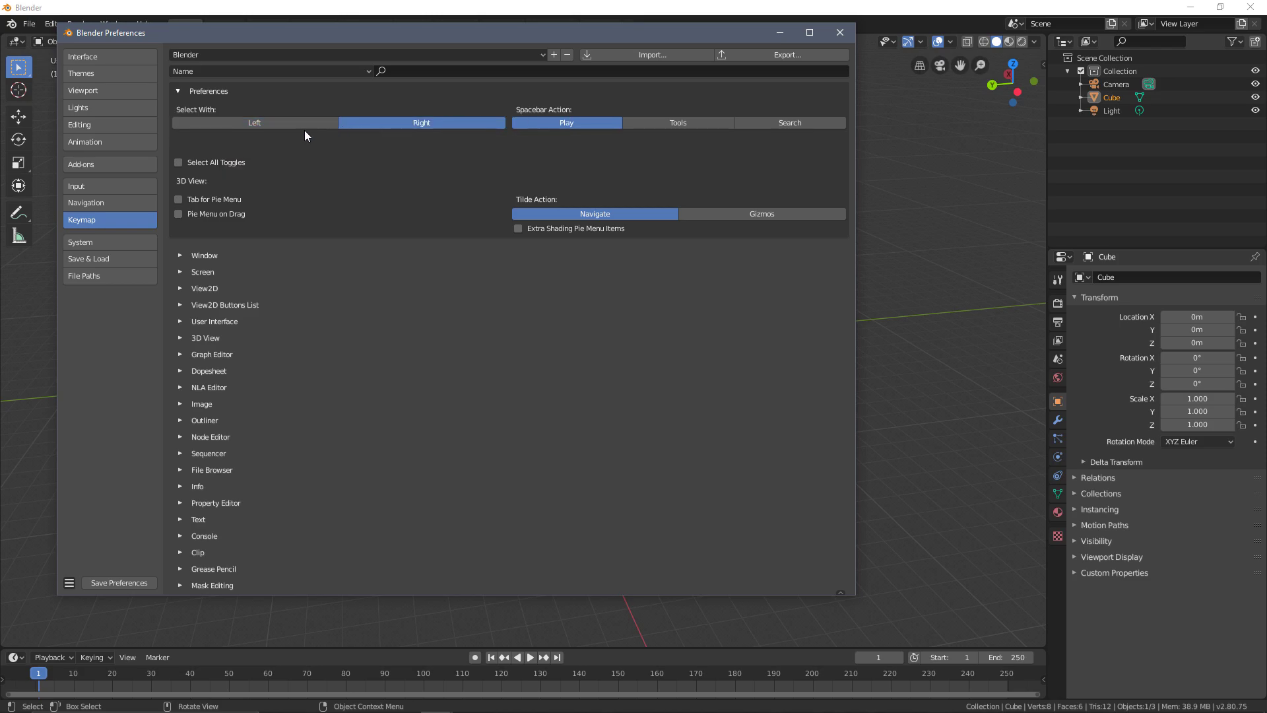
pyautogui.click(280, 124)
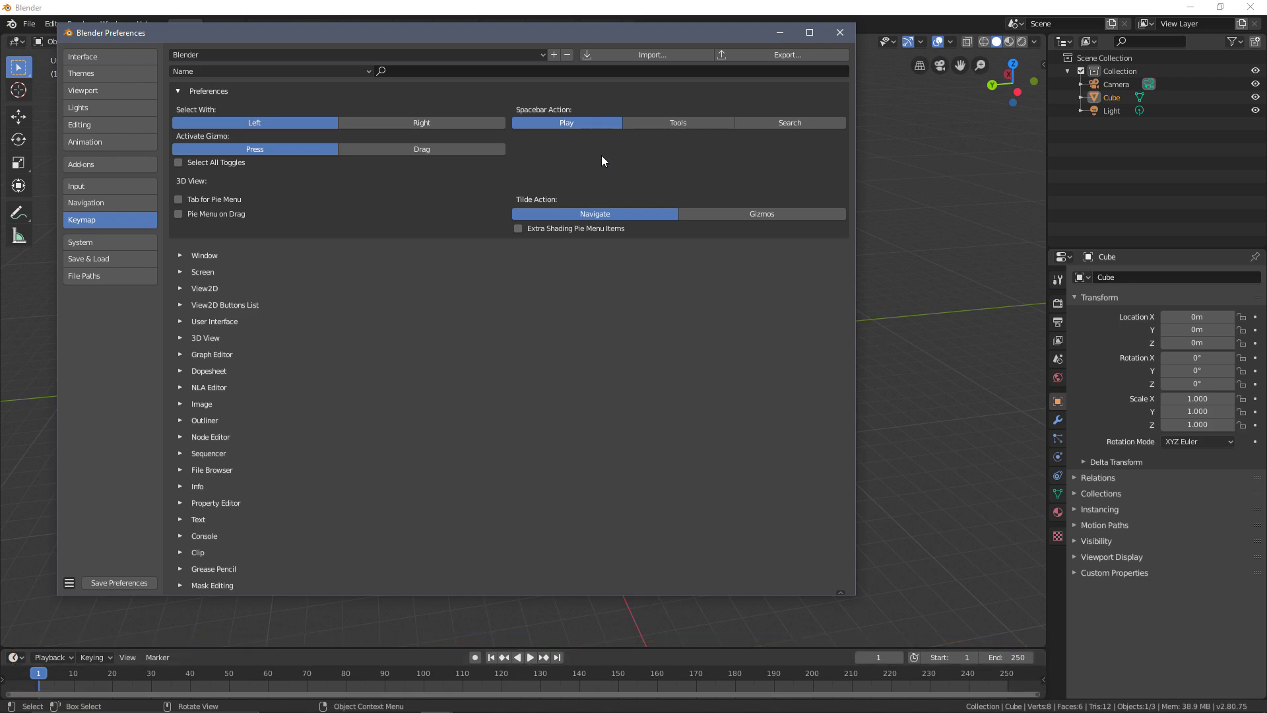
# Set Spacebar Action to Search and test the command search with Space in the viewport.
pyautogui.click(767, 125)
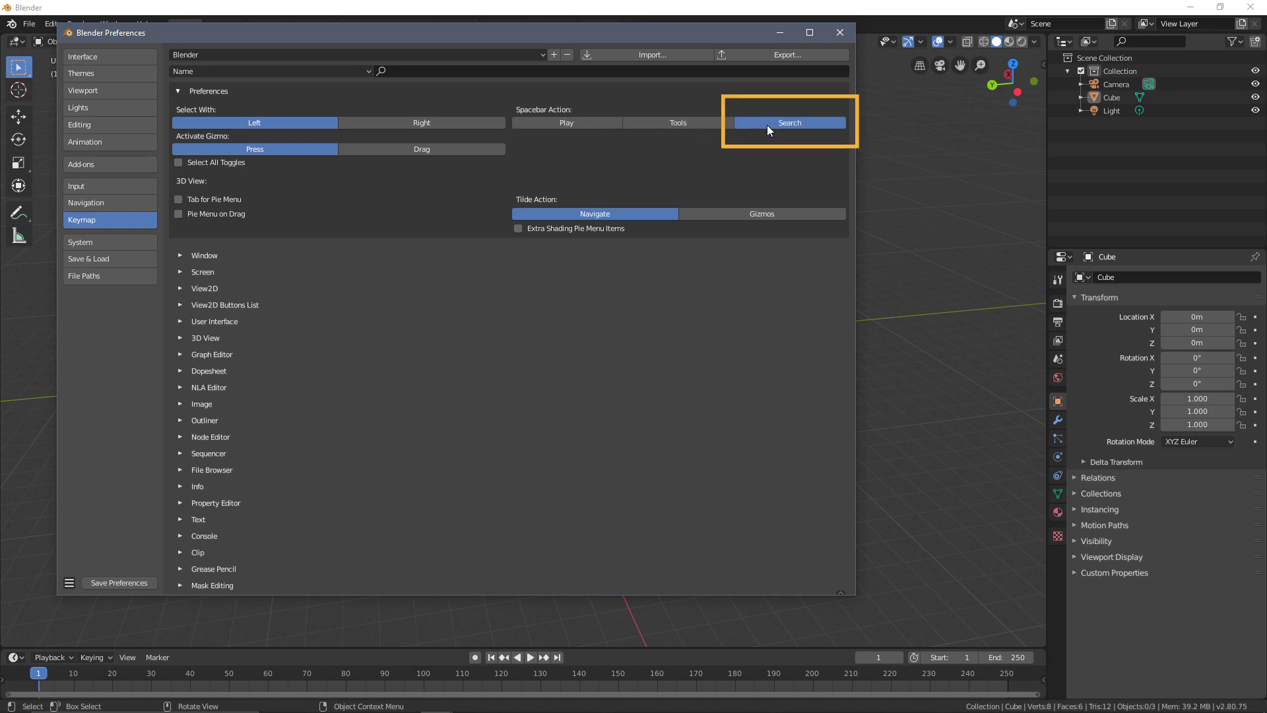
pyautogui.click(922, 191)
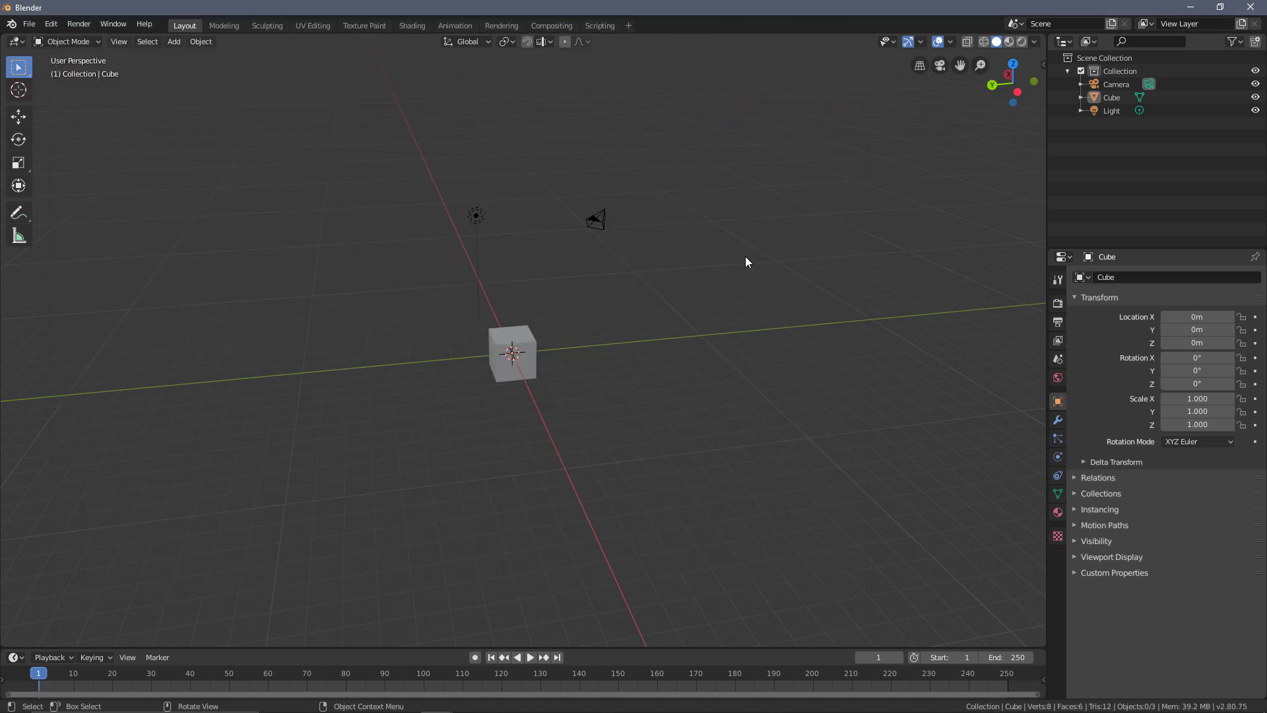
pyautogui.press('space')
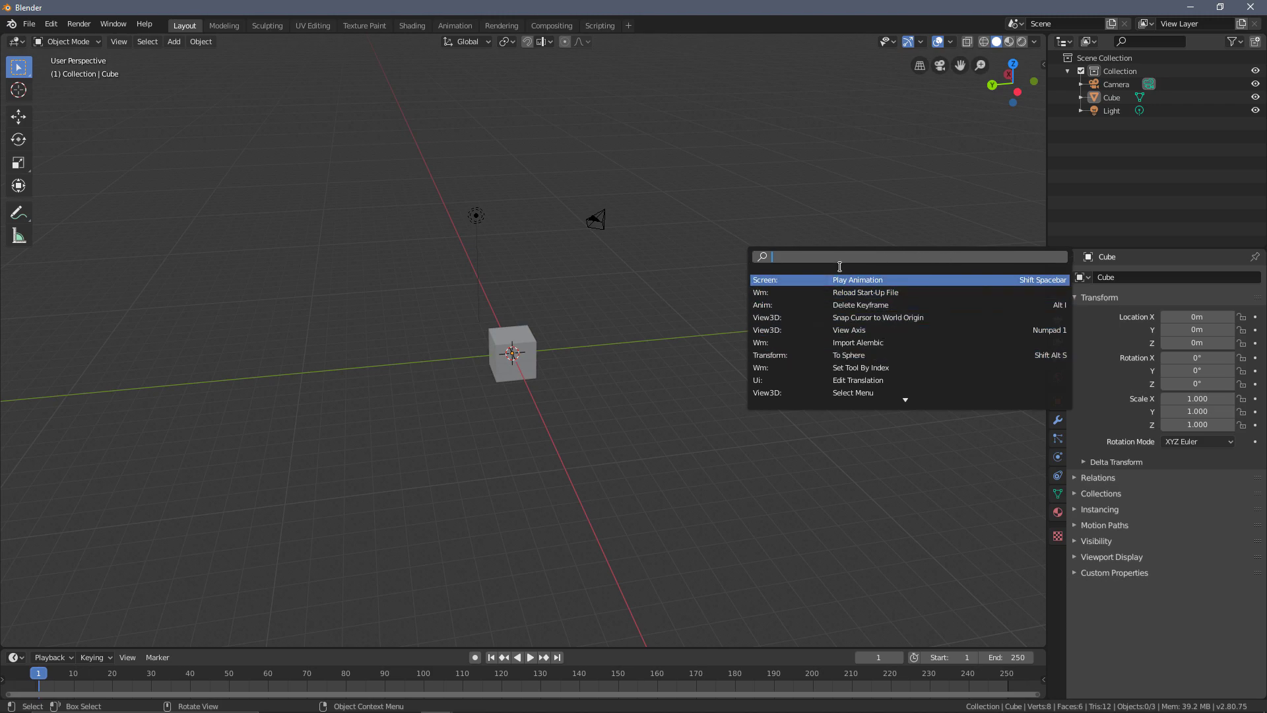
pyautogui.hotkey('ctrl', 'alt', 'u')
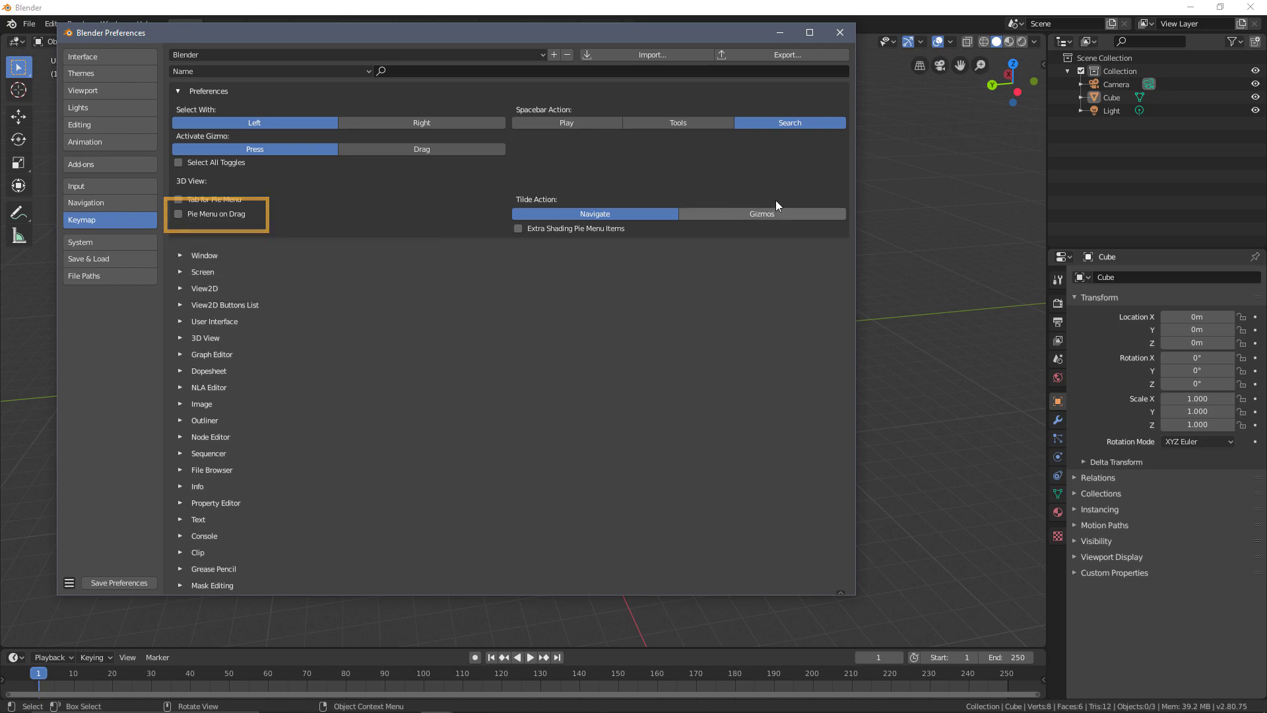
pyautogui.click(896, 189)
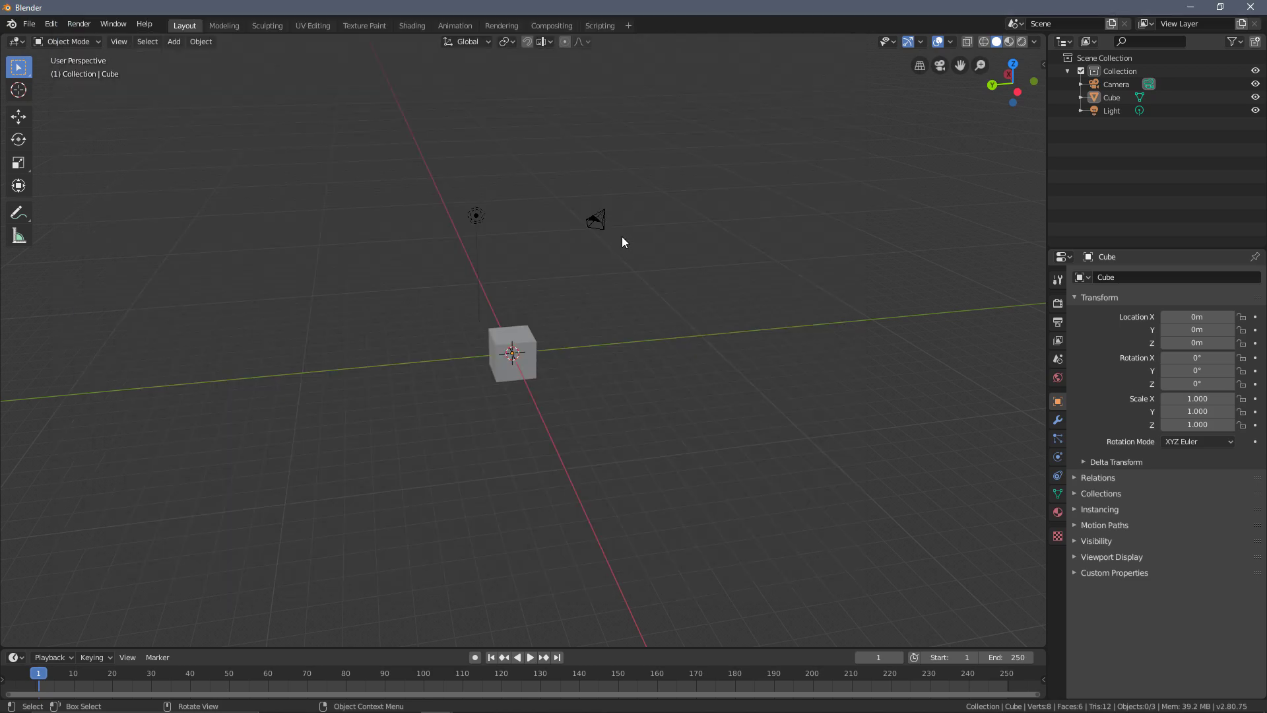
# Toggle the cube into Edit Mode and back to Object Mode, then deselect it.
pyautogui.press('Tab')
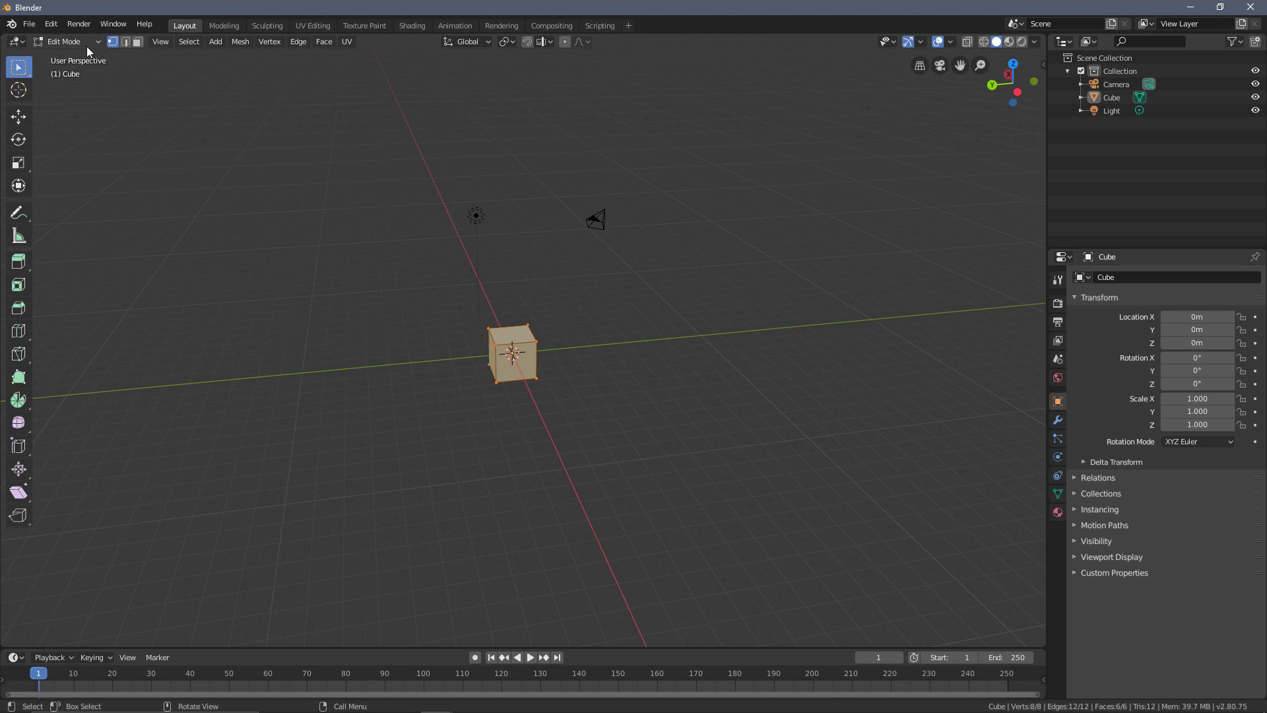
pyautogui.press('Tab')
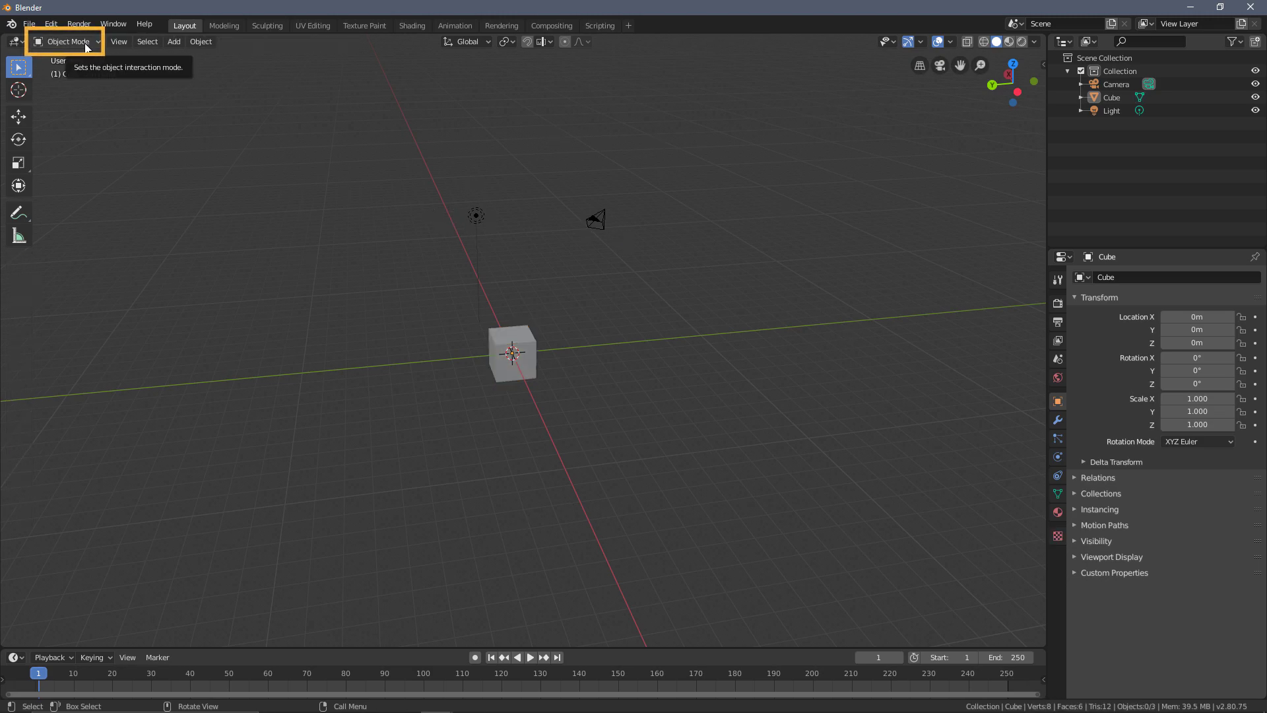
pyautogui.click(86, 43)
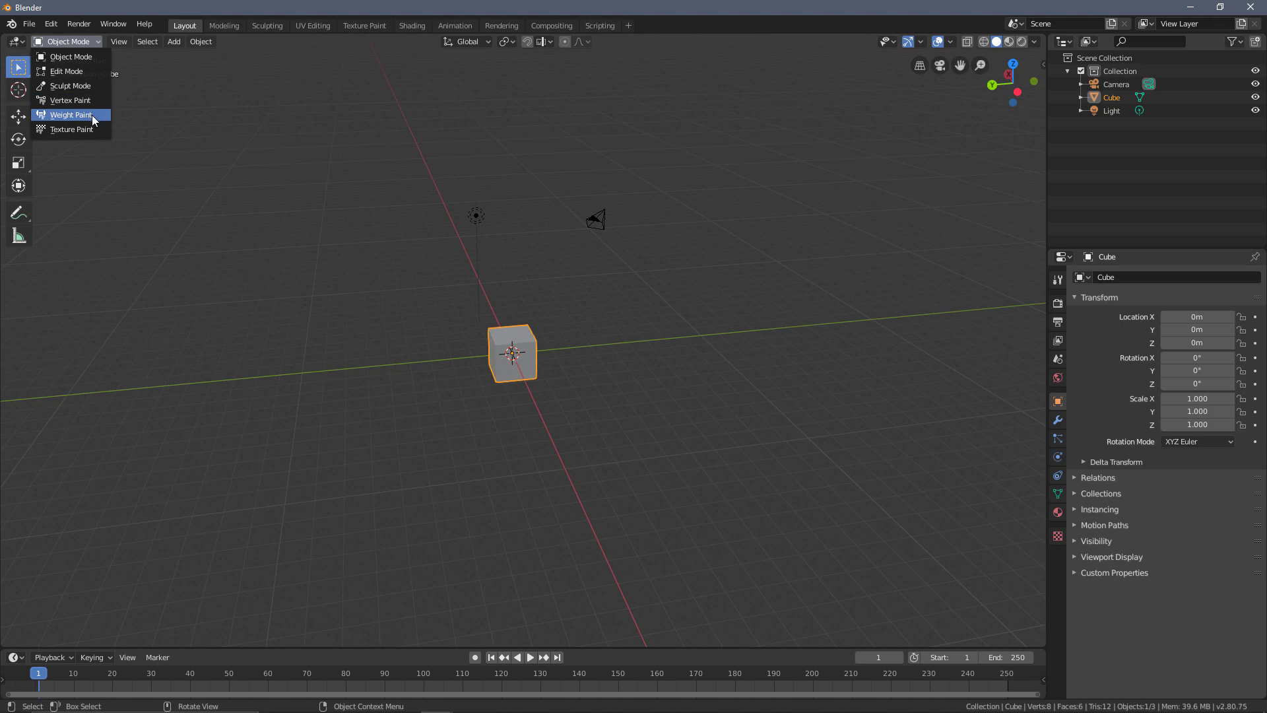
pyautogui.hotkey('ctrl', 'alt', 'u')
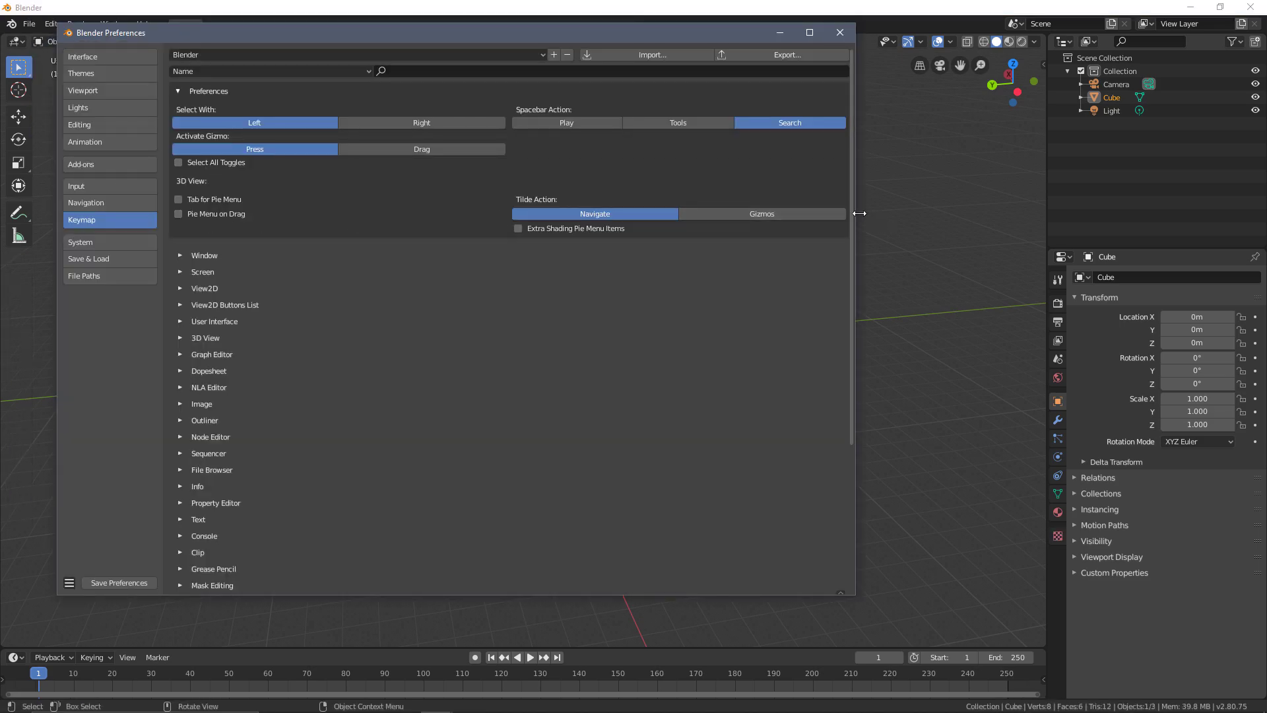
pyautogui.click(941, 220)
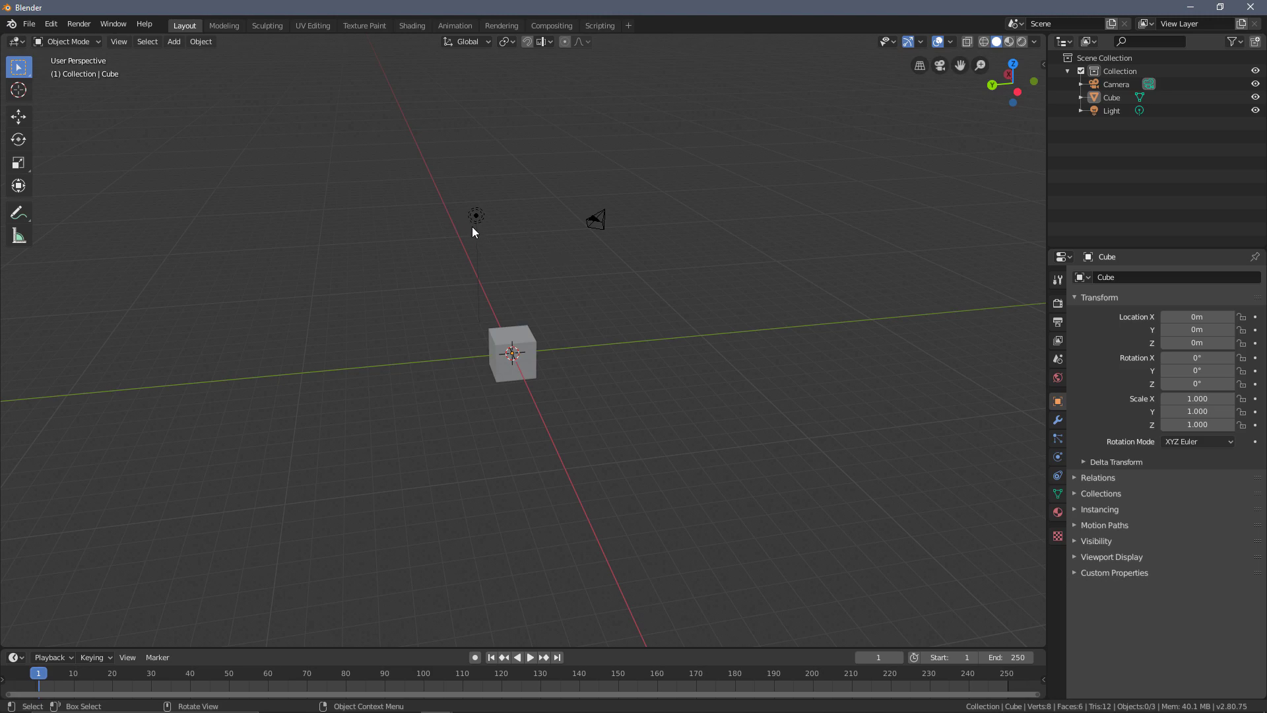
# Put the cube in Edit Mode, switch to Sculpt Mode, then Tab back into Edit Mode.
pyautogui.press('Tab')
pyautogui.press('Tab')
pyautogui.press('Tab')
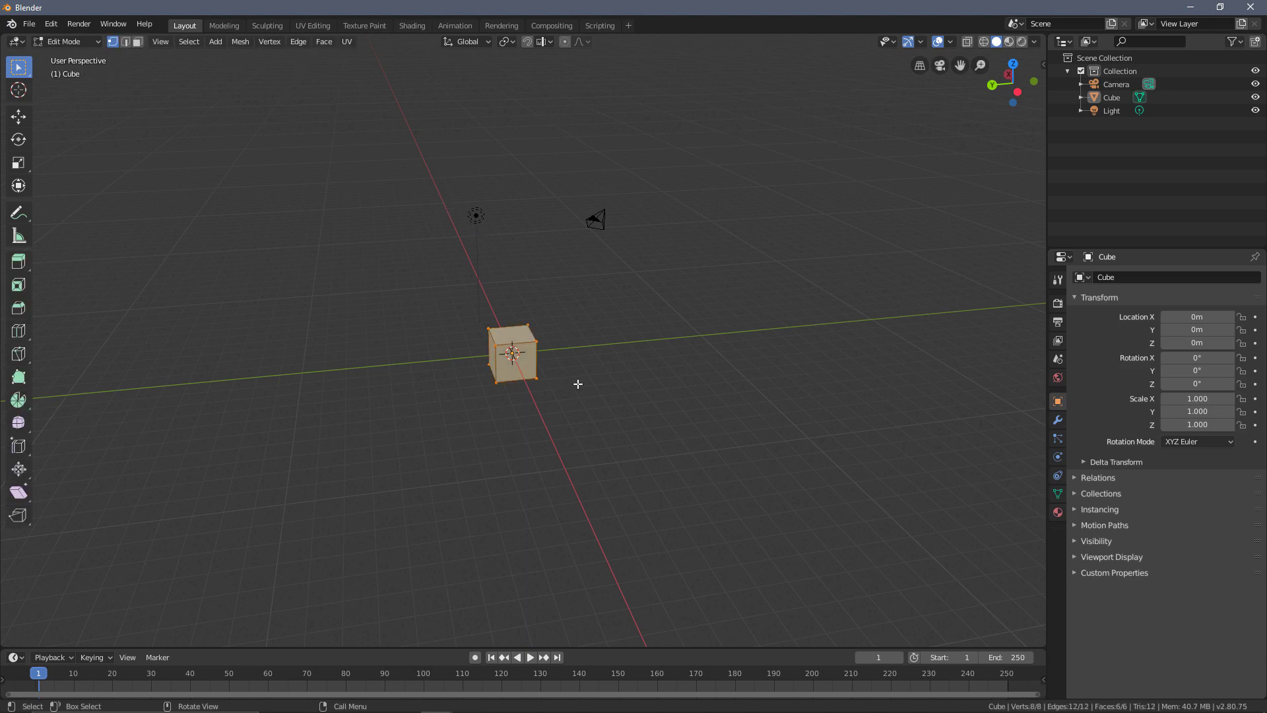
pyautogui.click(103, 44)
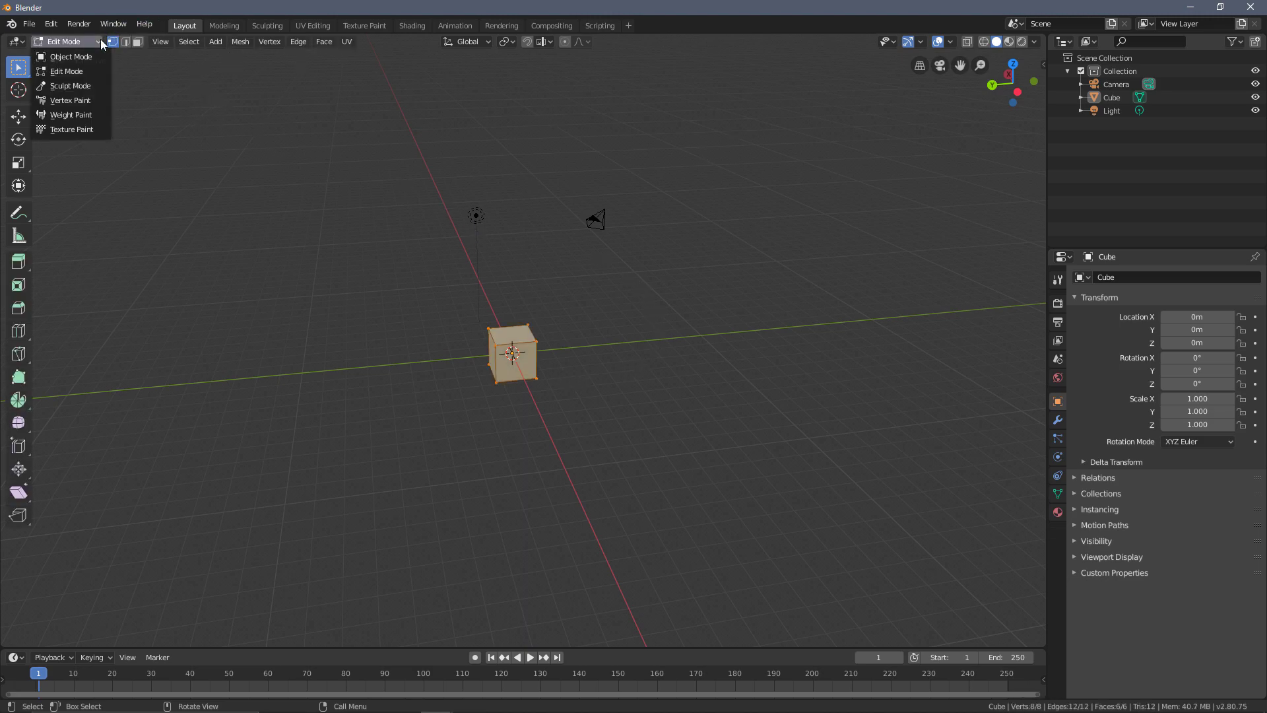
pyautogui.click(76, 86)
pyautogui.press('Tab')
pyautogui.press('Tab')
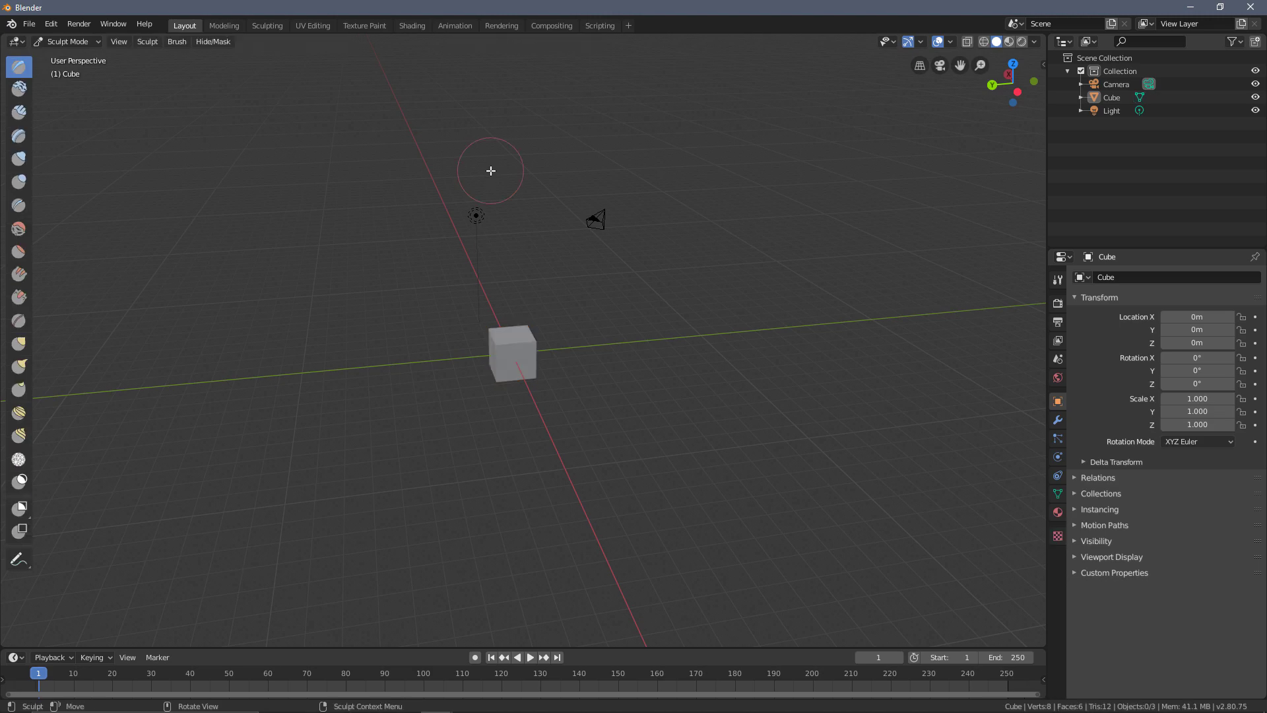
pyautogui.press('Tab')
pyautogui.press('Tab')
pyautogui.press('Tab')
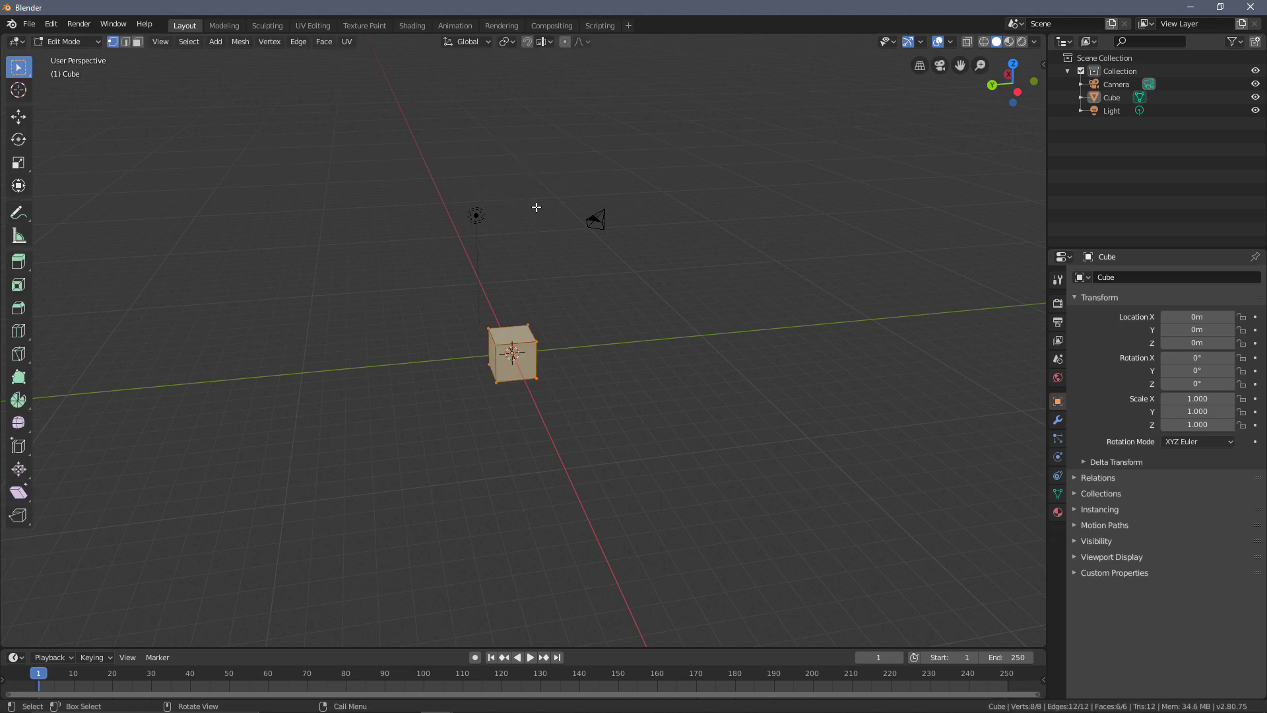
pyautogui.press('Tab')
pyautogui.press('Tab')
# Return the cube to Object Mode from the Mode dropdown.
pyautogui.click(72, 41)
pyautogui.click(72, 58)
pyautogui.hotkey('ctrl', 'alt', 'u')
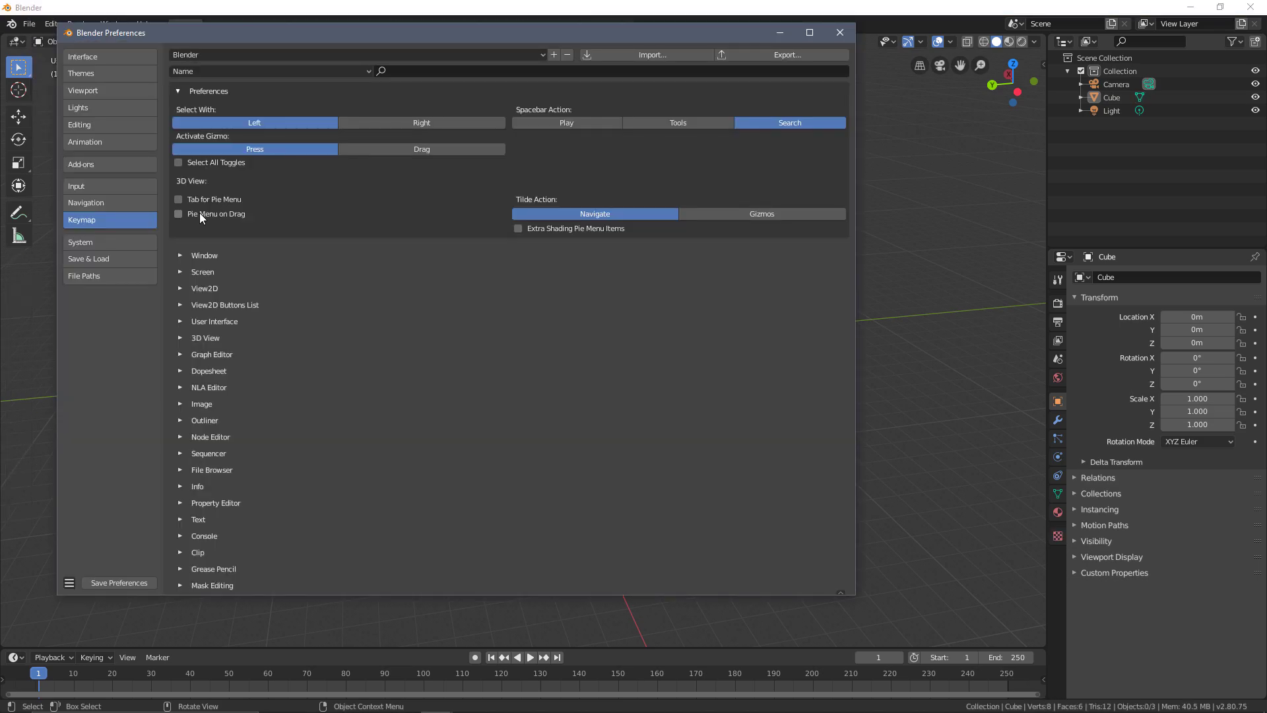
pyautogui.click(924, 149)
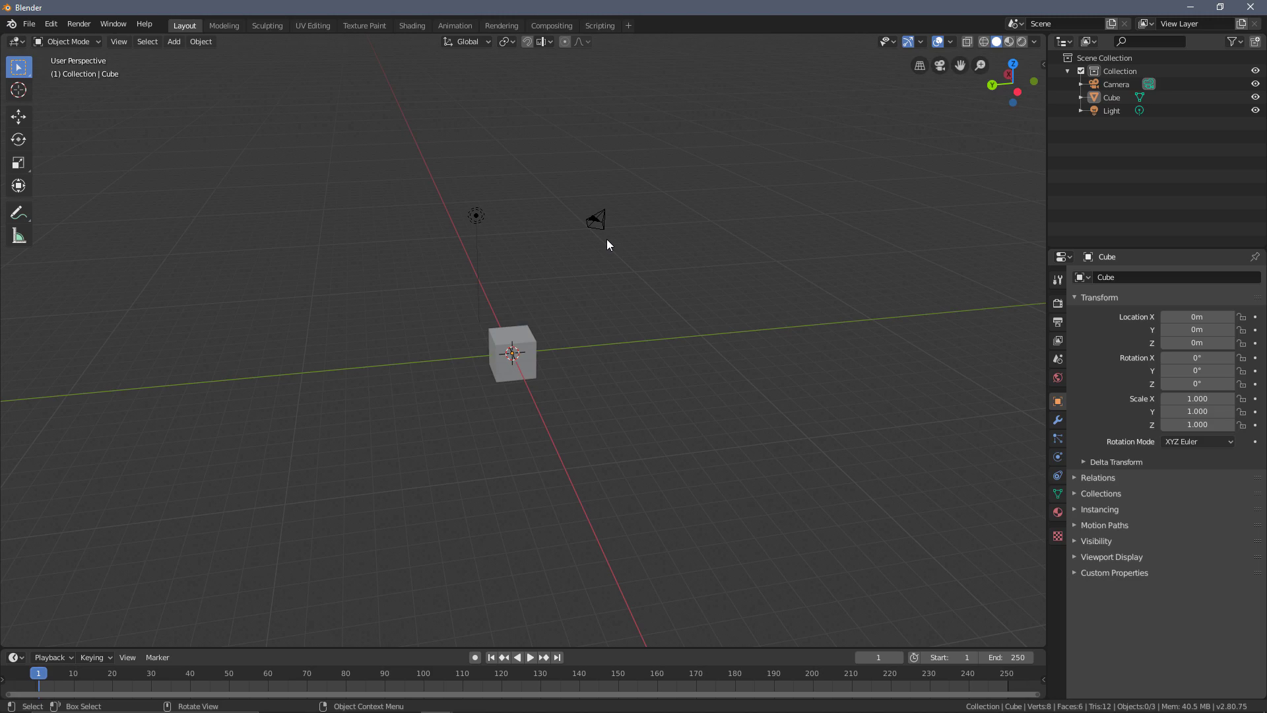
# Use the Ctrl+Tab mode pie to switch the cube to Edit, Object, then Vertex Paint.
pyautogui.hotkey('ctrl', 'Tab')
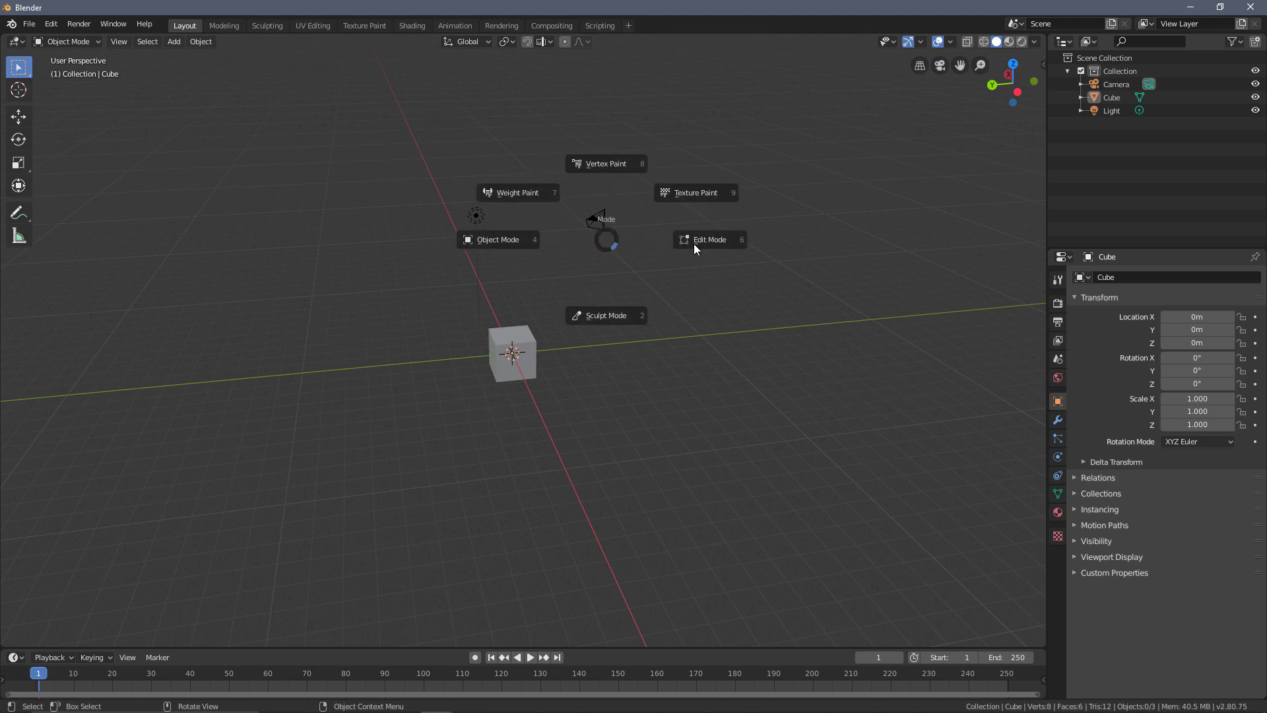
pyautogui.click(706, 231)
pyautogui.hotkey('ctrl', 'Tab')
pyautogui.click(596, 235)
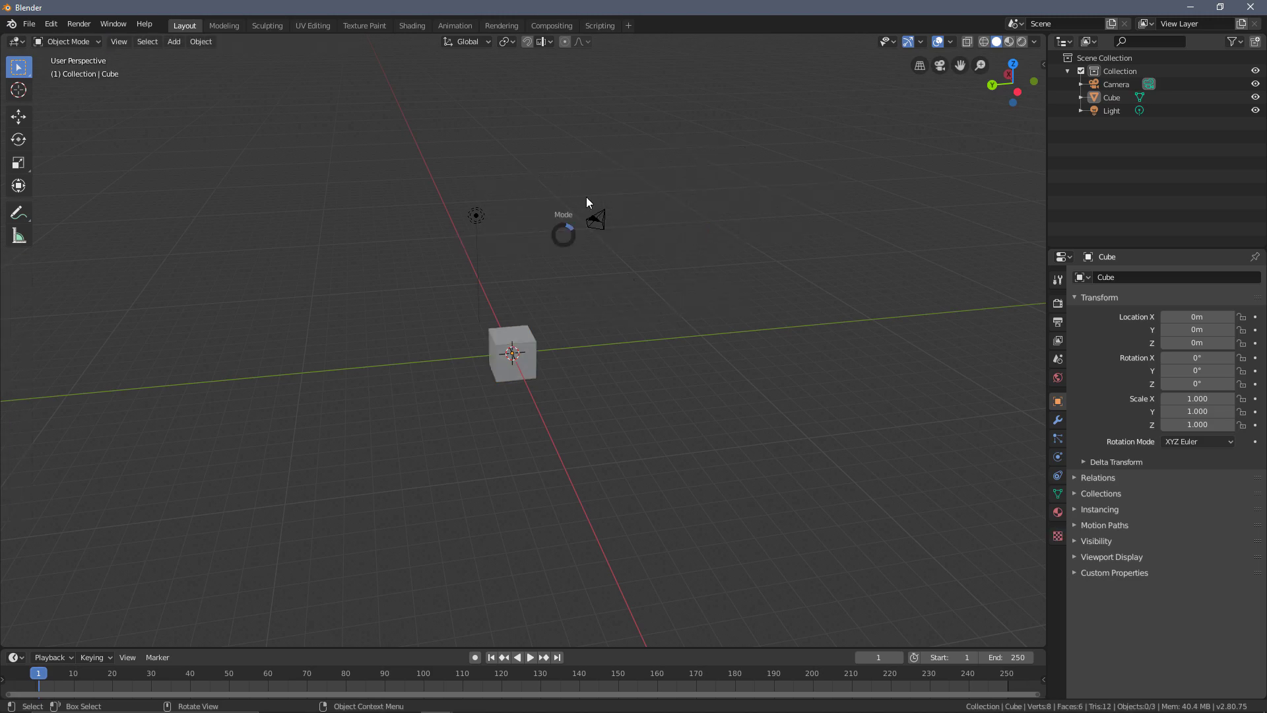
pyautogui.hotkey('ctrl', 'Tab')
pyautogui.click(557, 153)
# Switch the cube to Texture Paint via the pie, then back to Object Mode.
pyautogui.hotkey('ctrl', 'Tab')
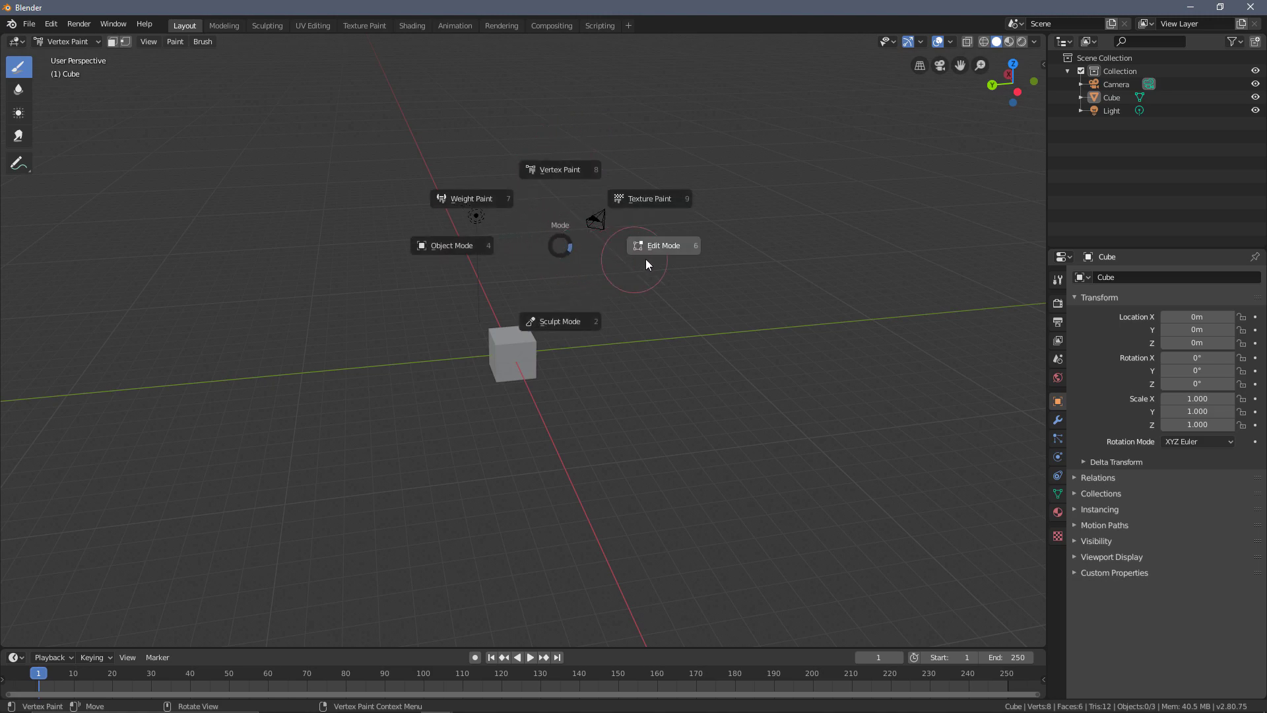
pyautogui.click(643, 206)
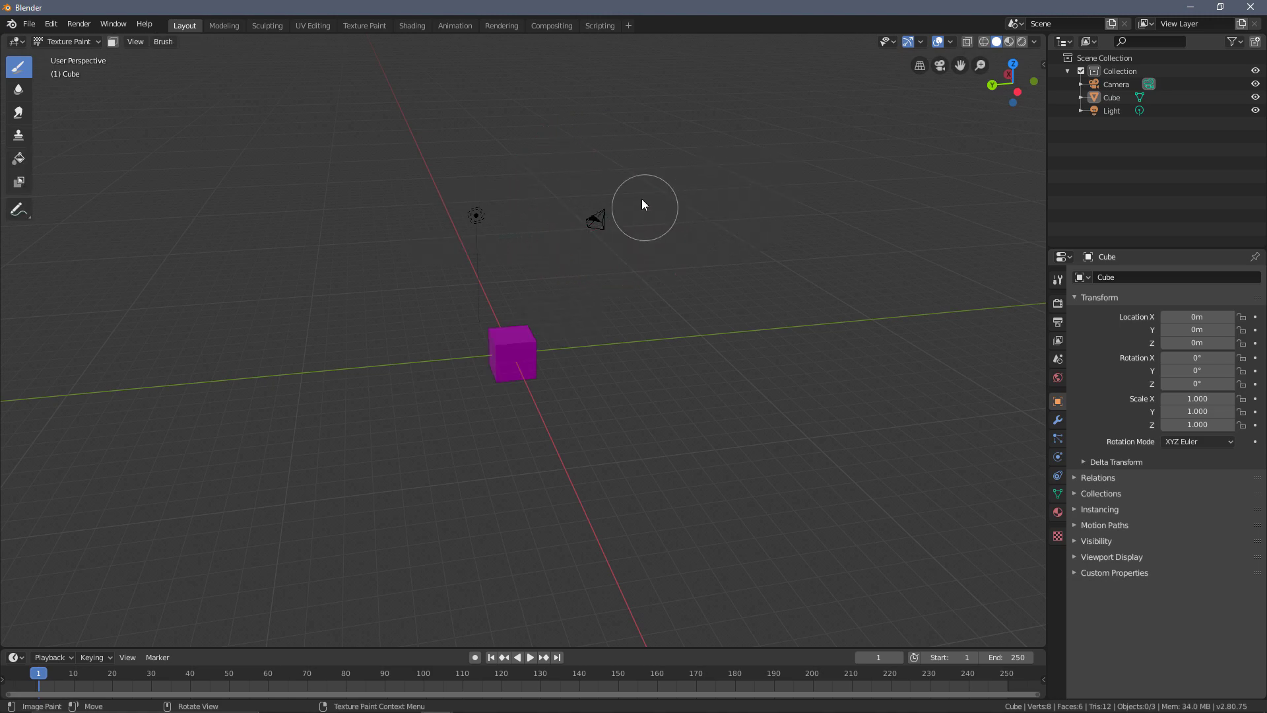
pyautogui.hotkey('ctrl', 'Tab')
pyautogui.click(615, 219)
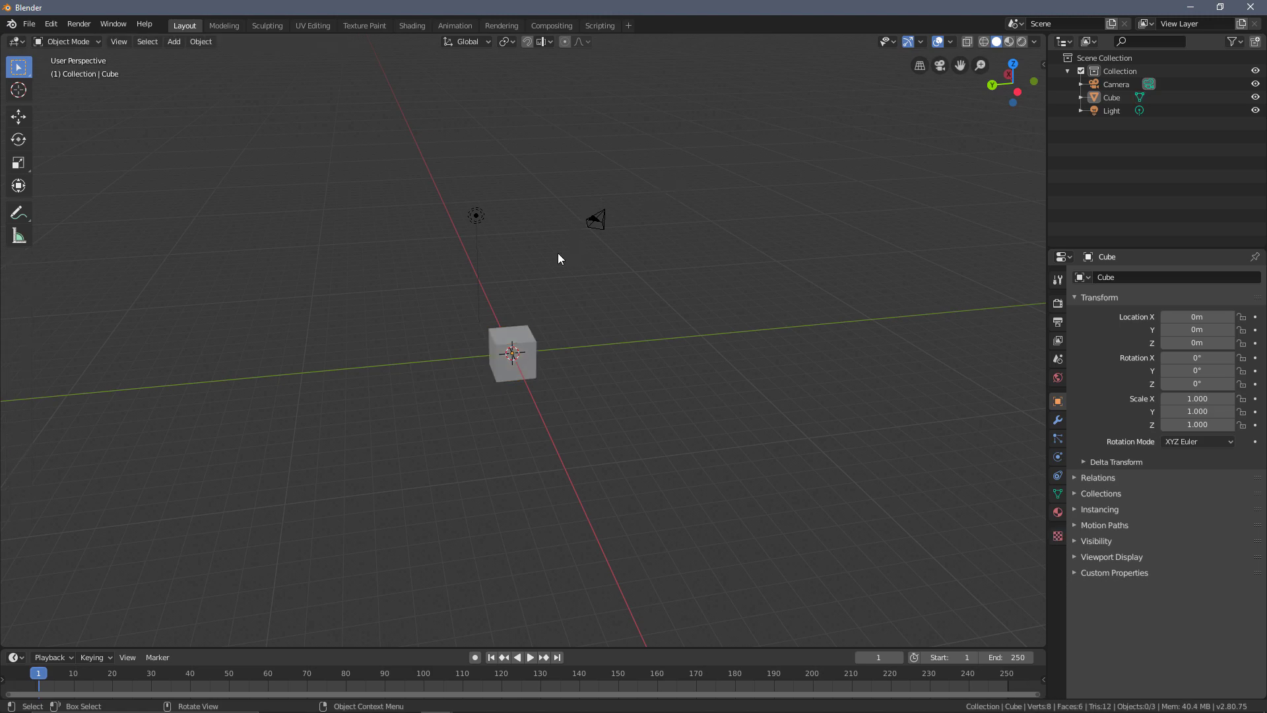
pyautogui.hotkey('ctrl', 'Tab')
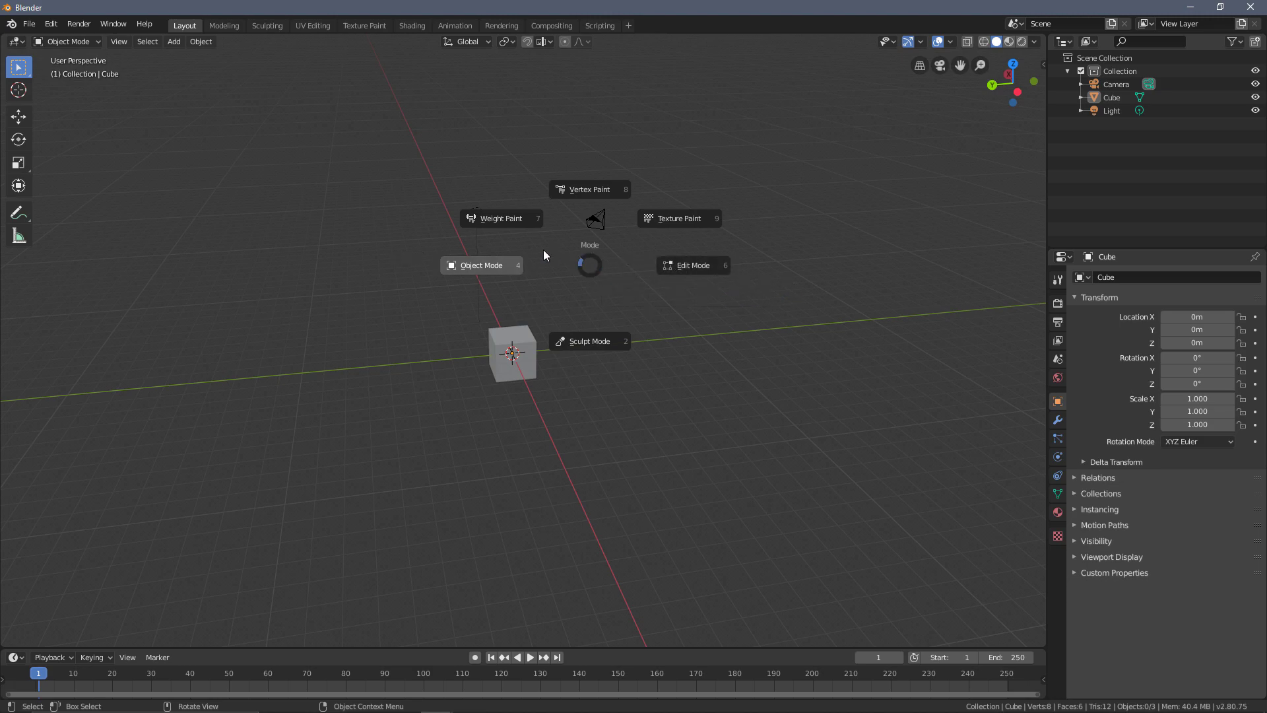
pyautogui.click(509, 274)
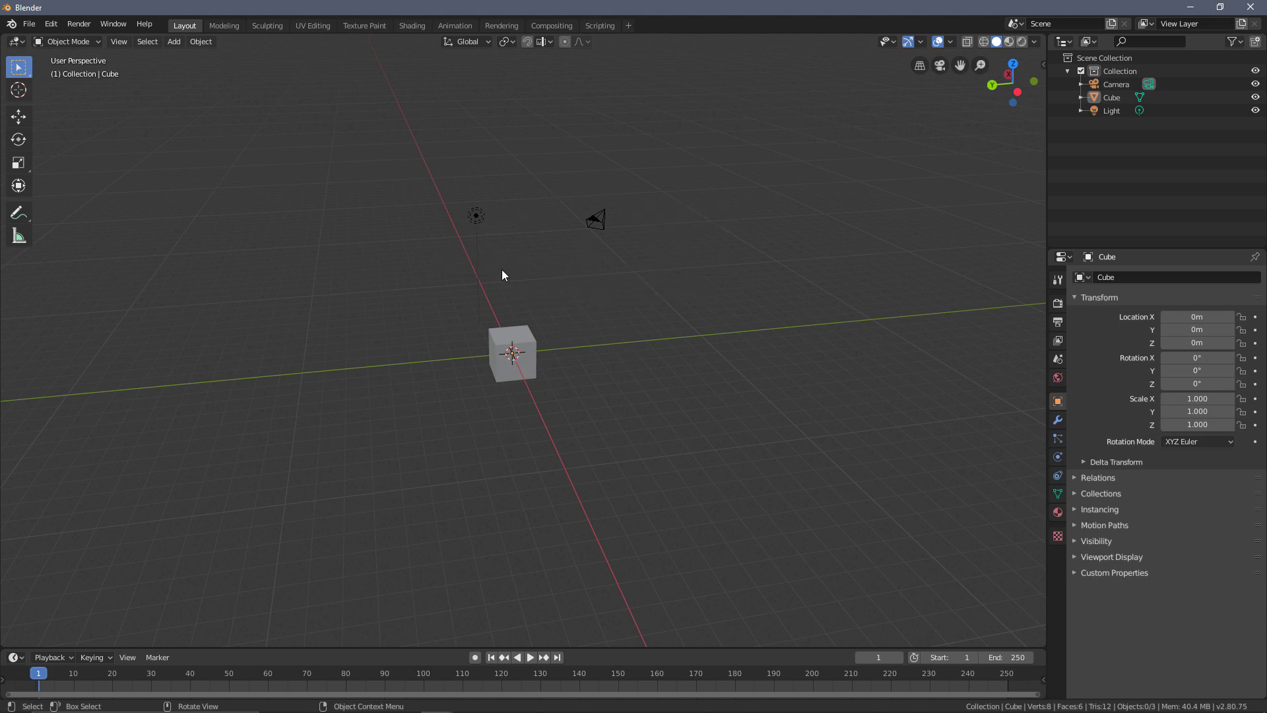
# Expand 3D View > 3D View (Global) in the keymap and scroll down to Rotate View.
pyautogui.hotkey('ctrl', 'alt', 'u')
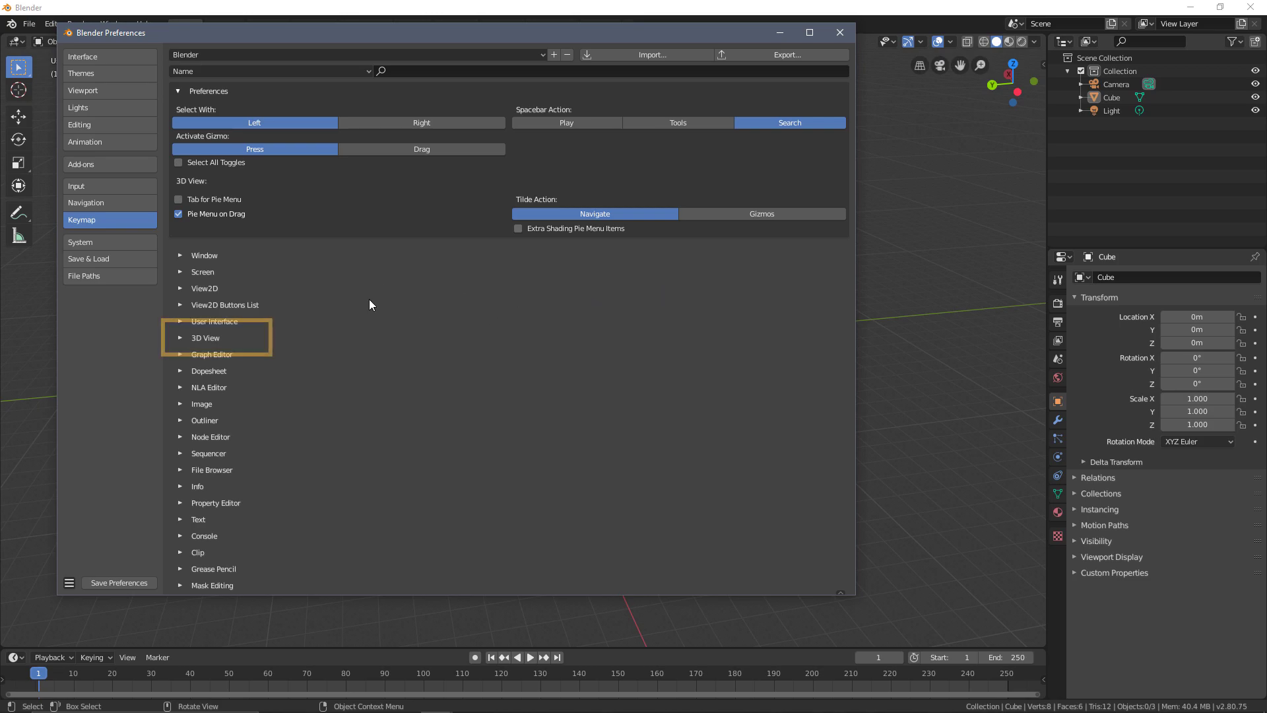
pyautogui.click(181, 336)
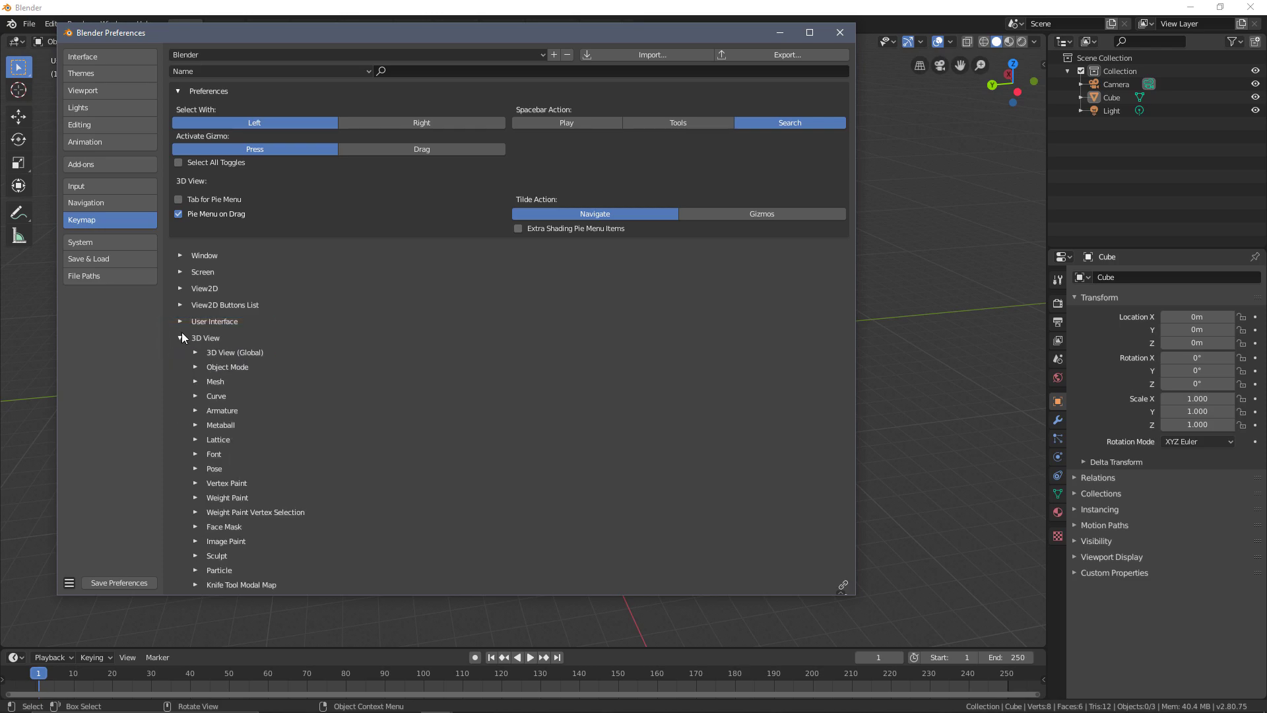
pyautogui.click(195, 352)
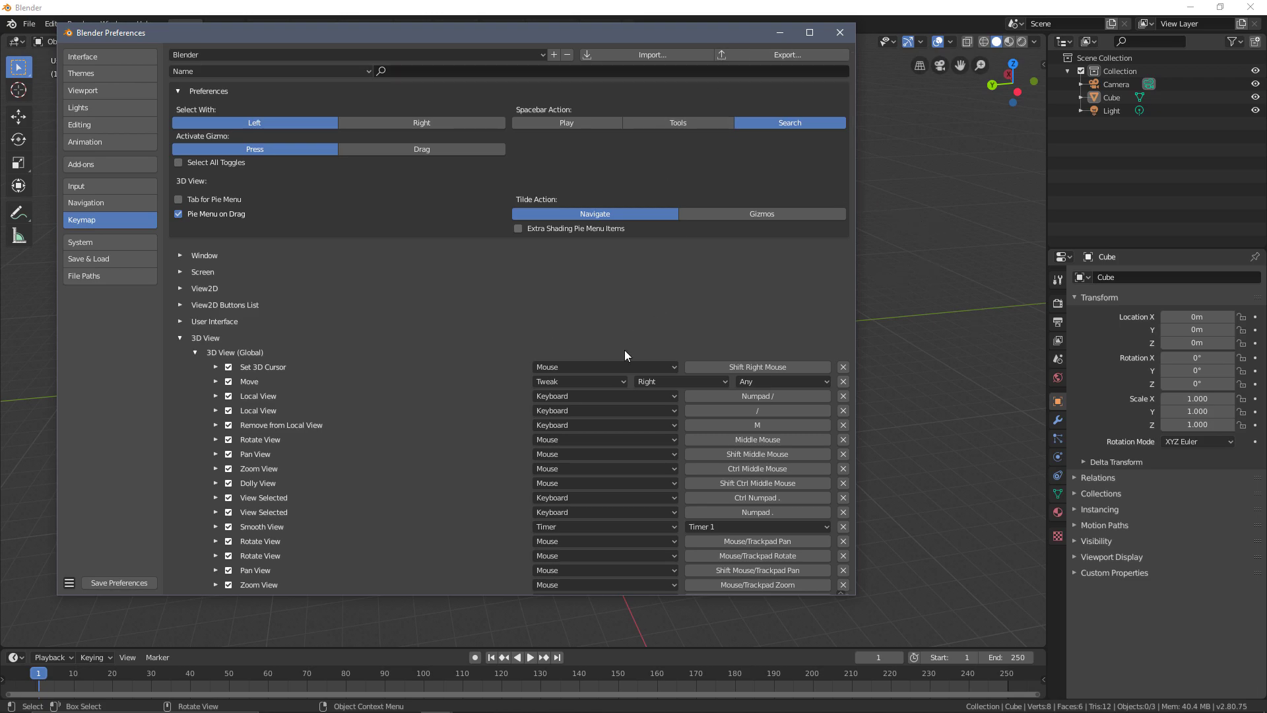
pyautogui.scroll(-1, 620, 347)
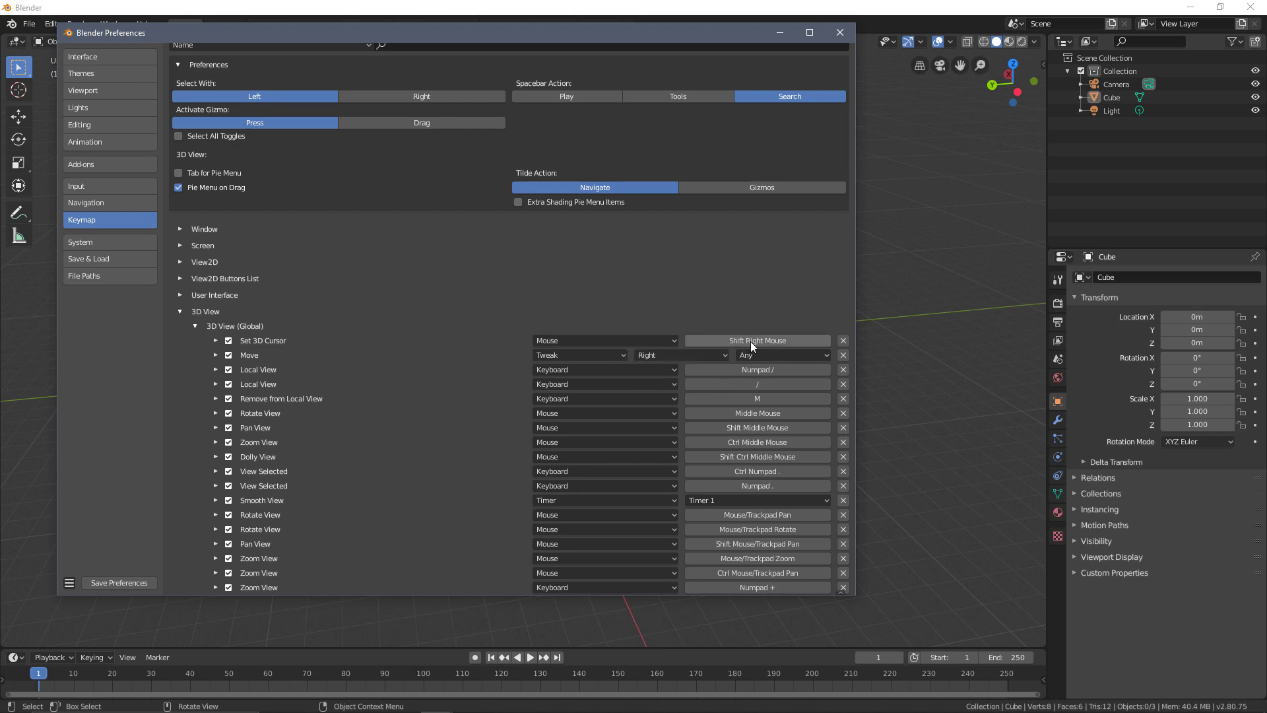
pyautogui.scroll(-2, 712, 358)
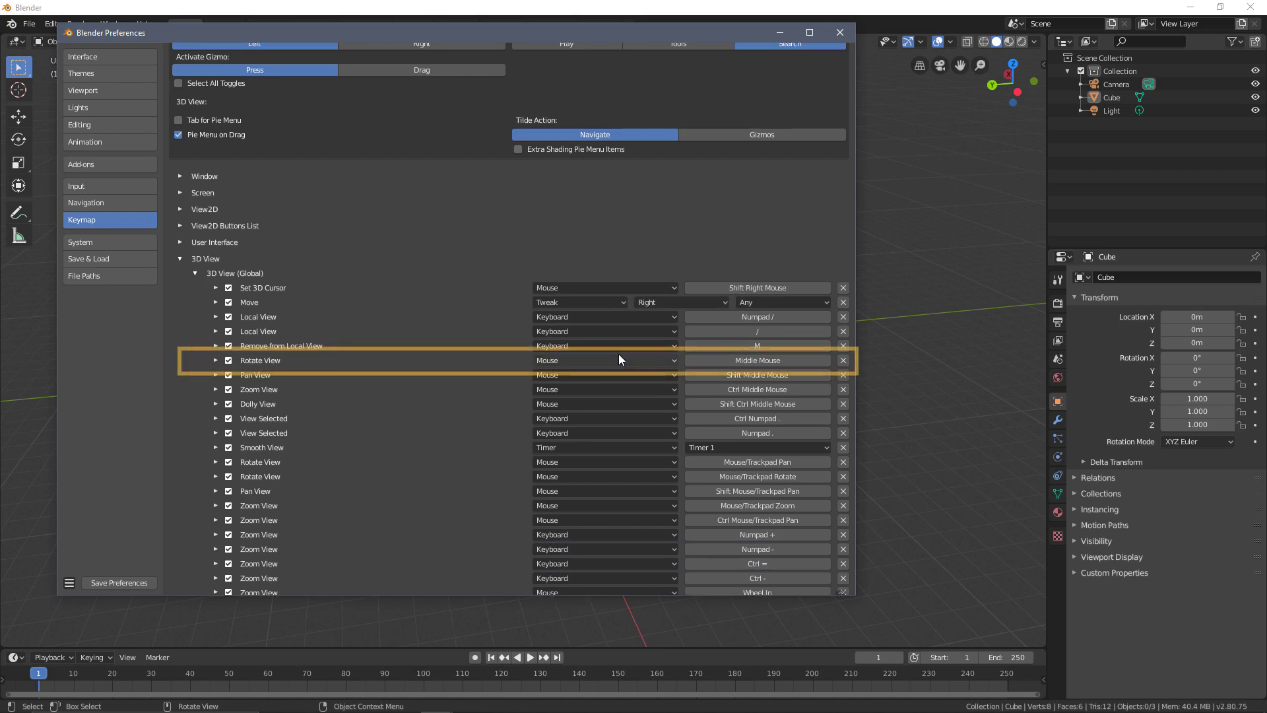
# Rebind Rotate View to Alt Left Mouse and Pan View to Middle Mouse.
pyautogui.click(736, 355)
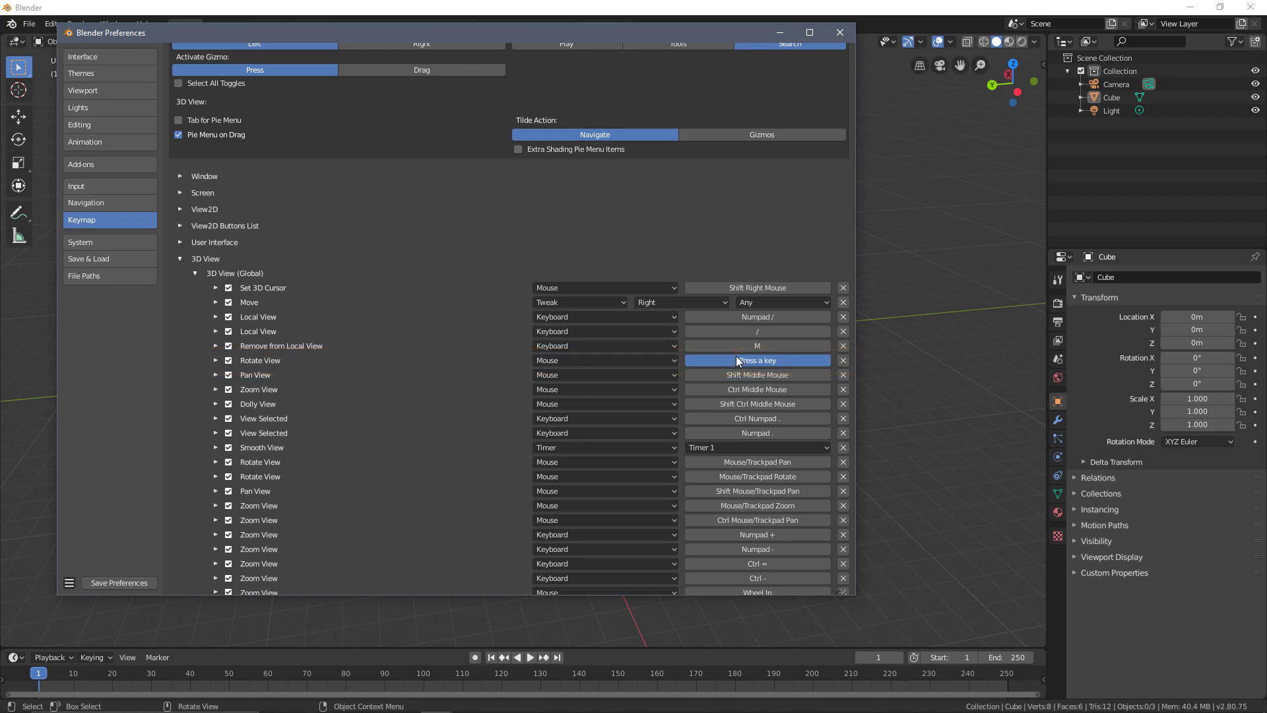
pyautogui.keyDown('alt'); pyautogui.click(735, 355); pyautogui.keyUp('alt')
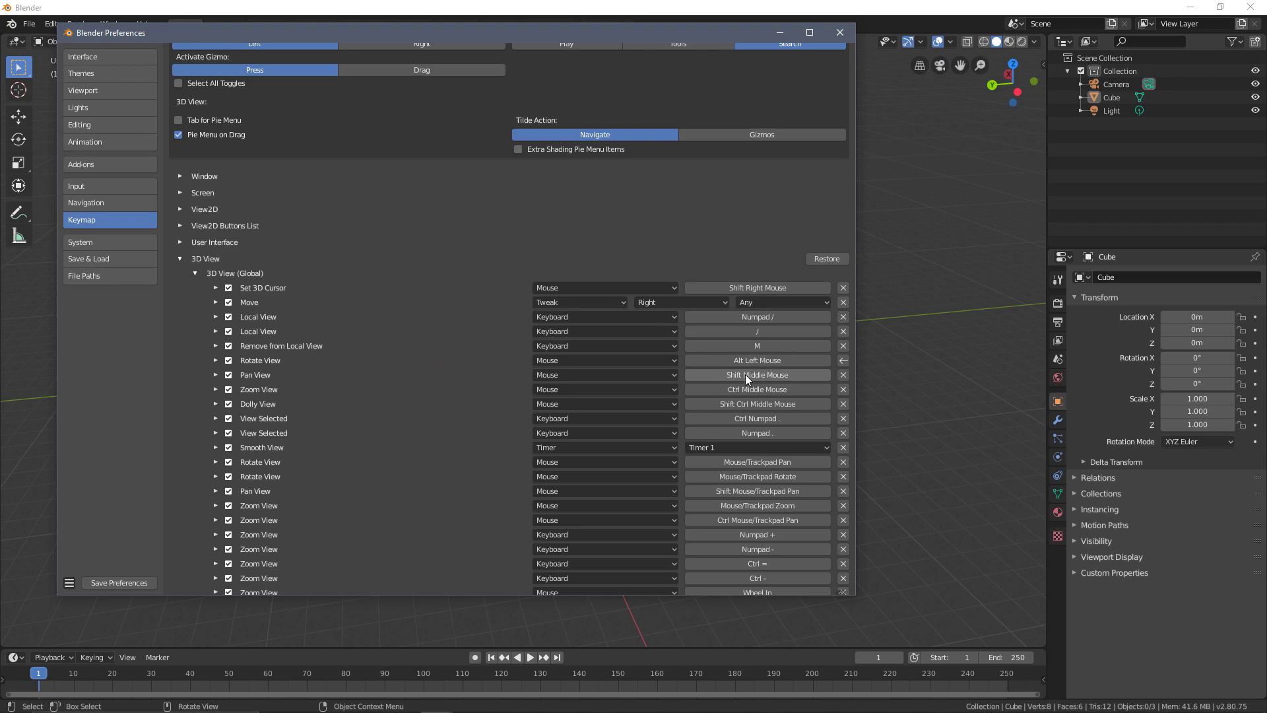
pyautogui.click(762, 376)
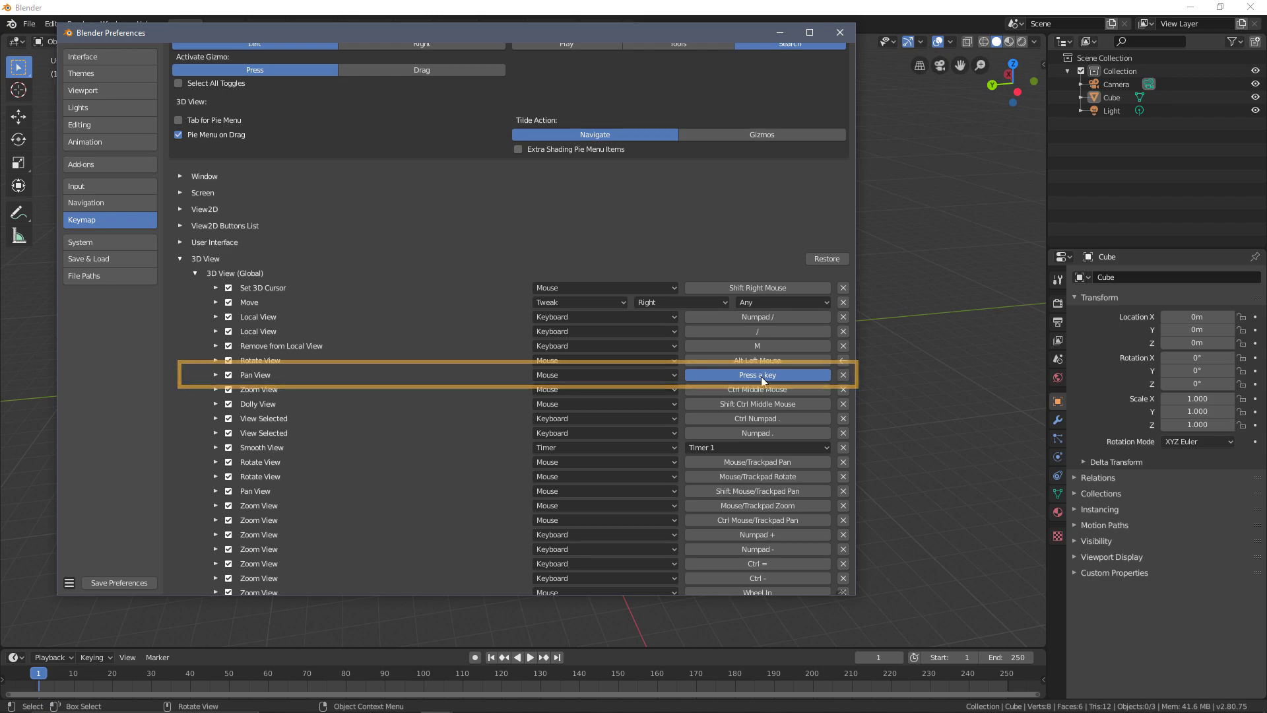
pyautogui.middleClick(762, 376)
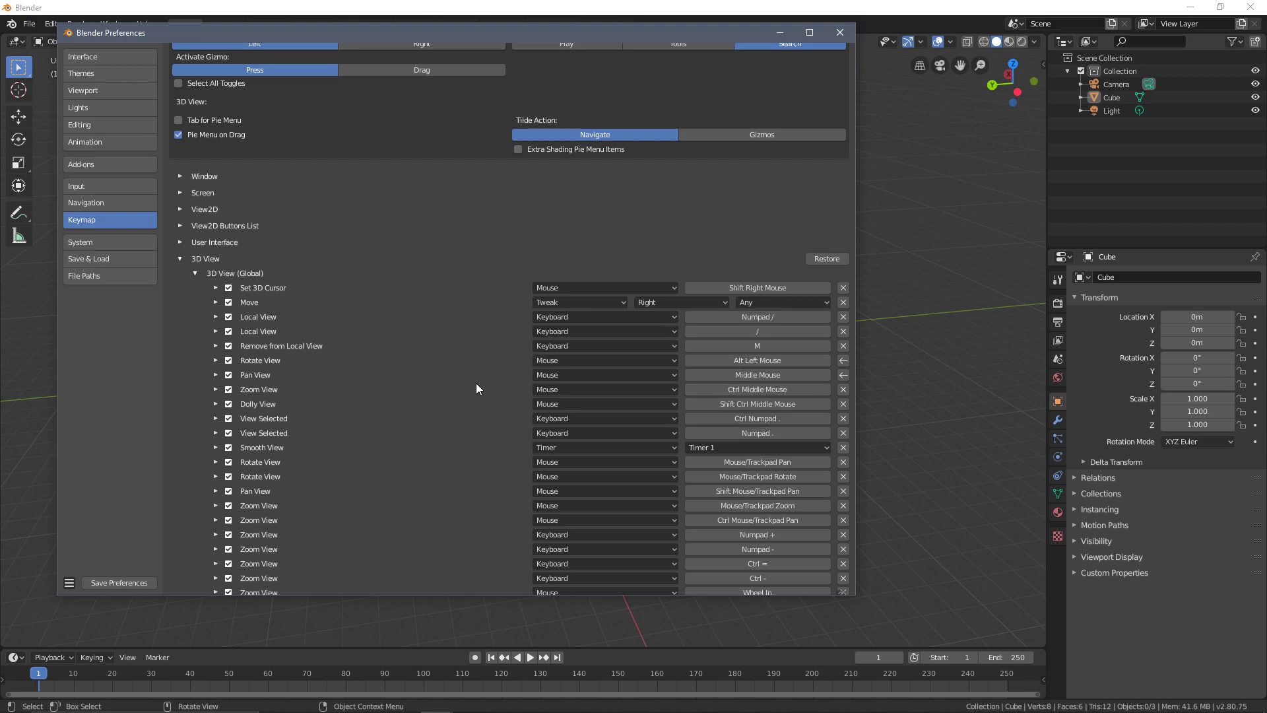
pyautogui.click(840, 33)
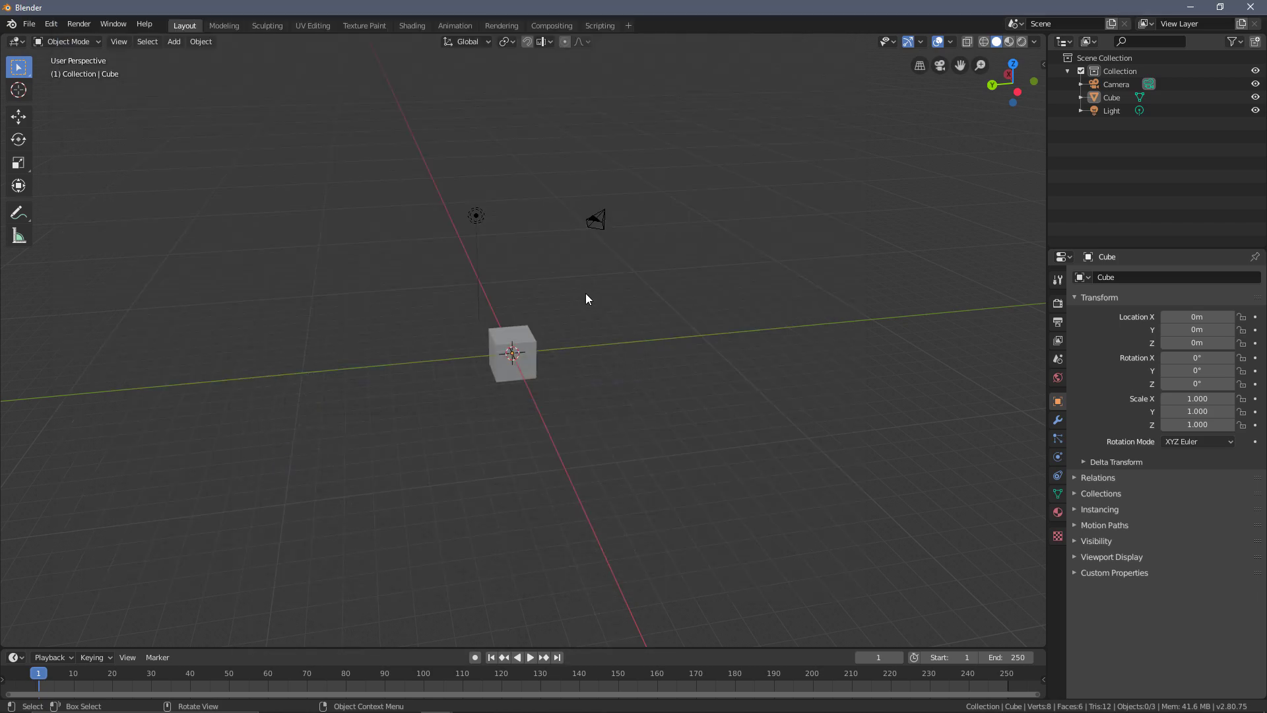
pyautogui.click(530, 357)
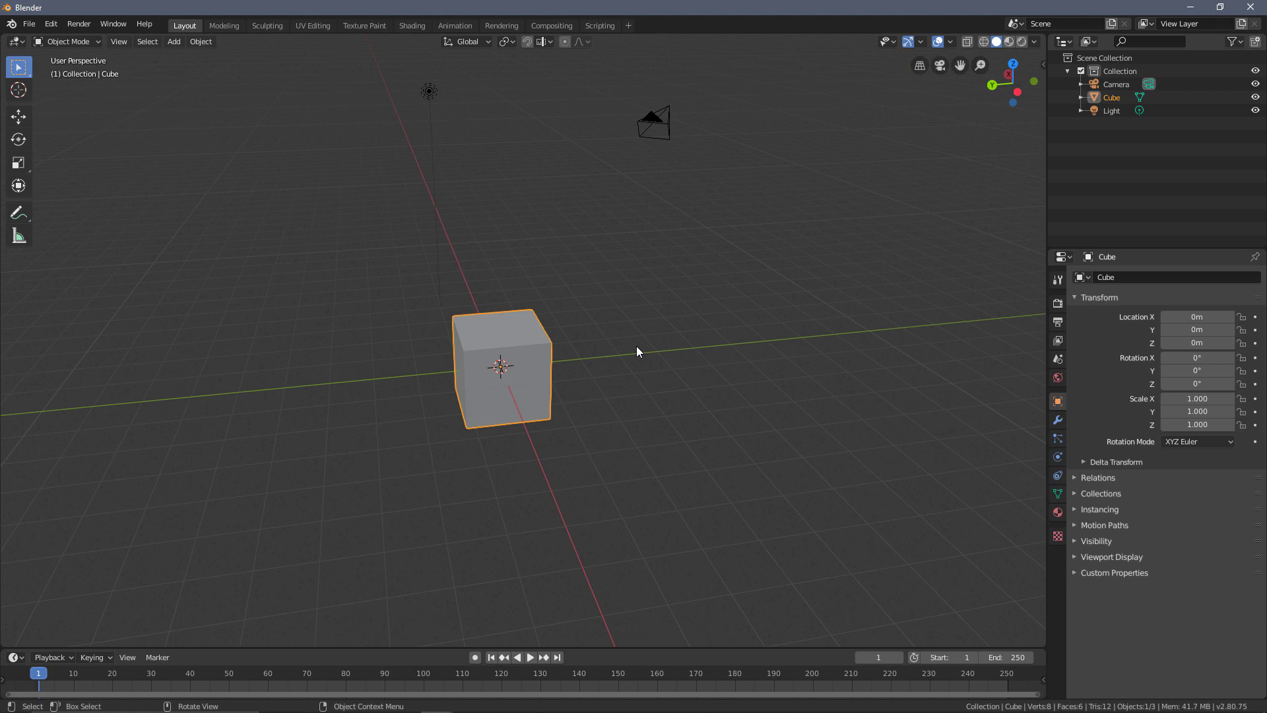
pyautogui.press('KP_Decimal')
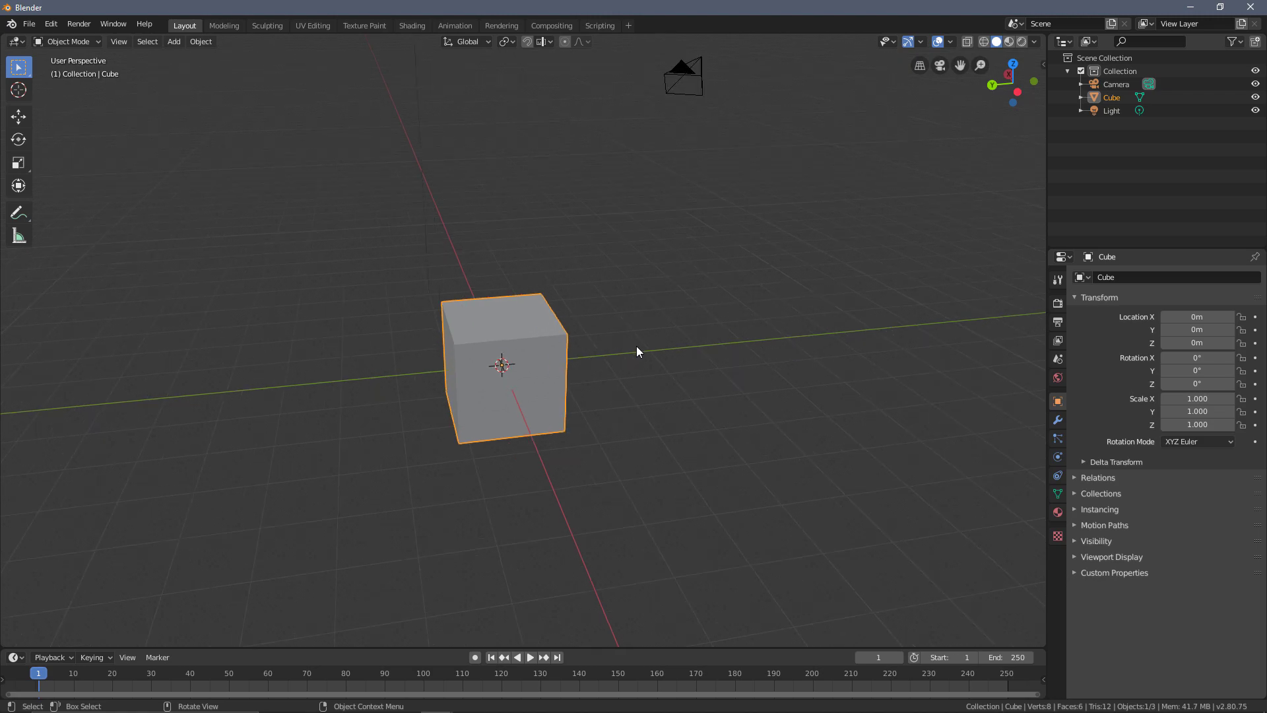
pyautogui.scroll(-3, 636, 346)
pyautogui.scroll(1, 636, 346)
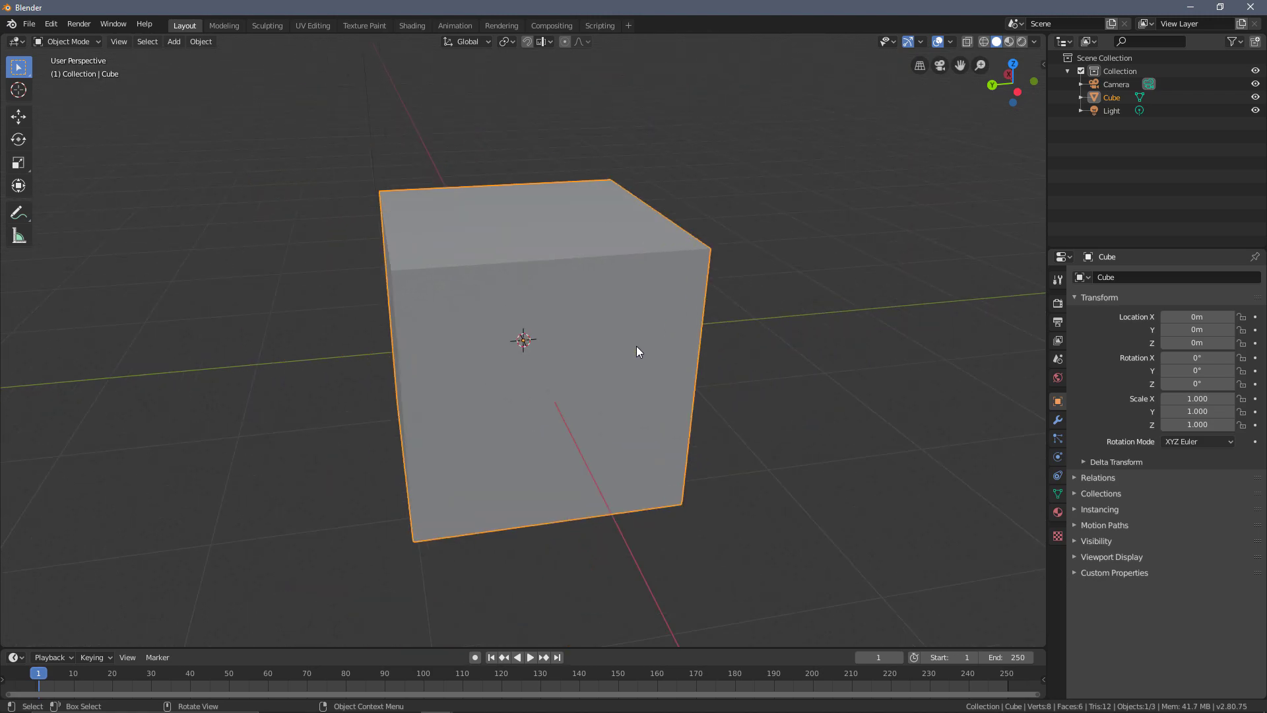
pyautogui.scroll(-12, 637, 346)
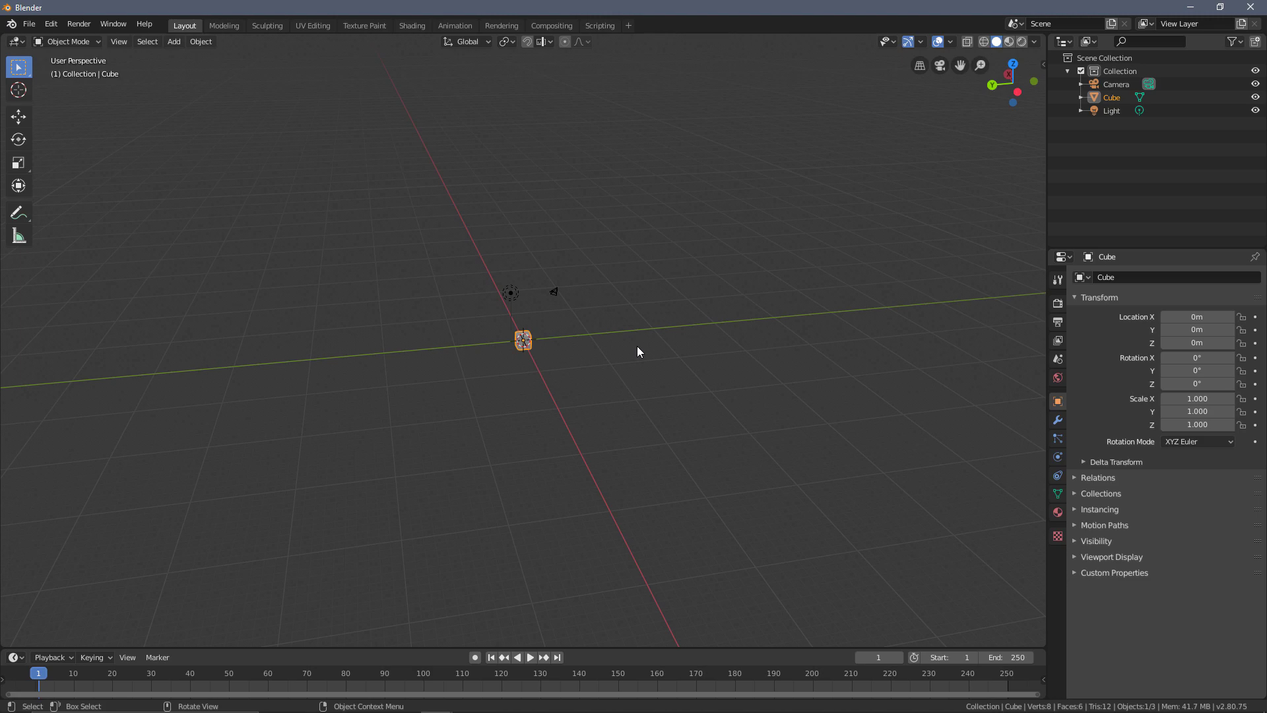
pyautogui.click(558, 291)
pyautogui.press('KP_Decimal')
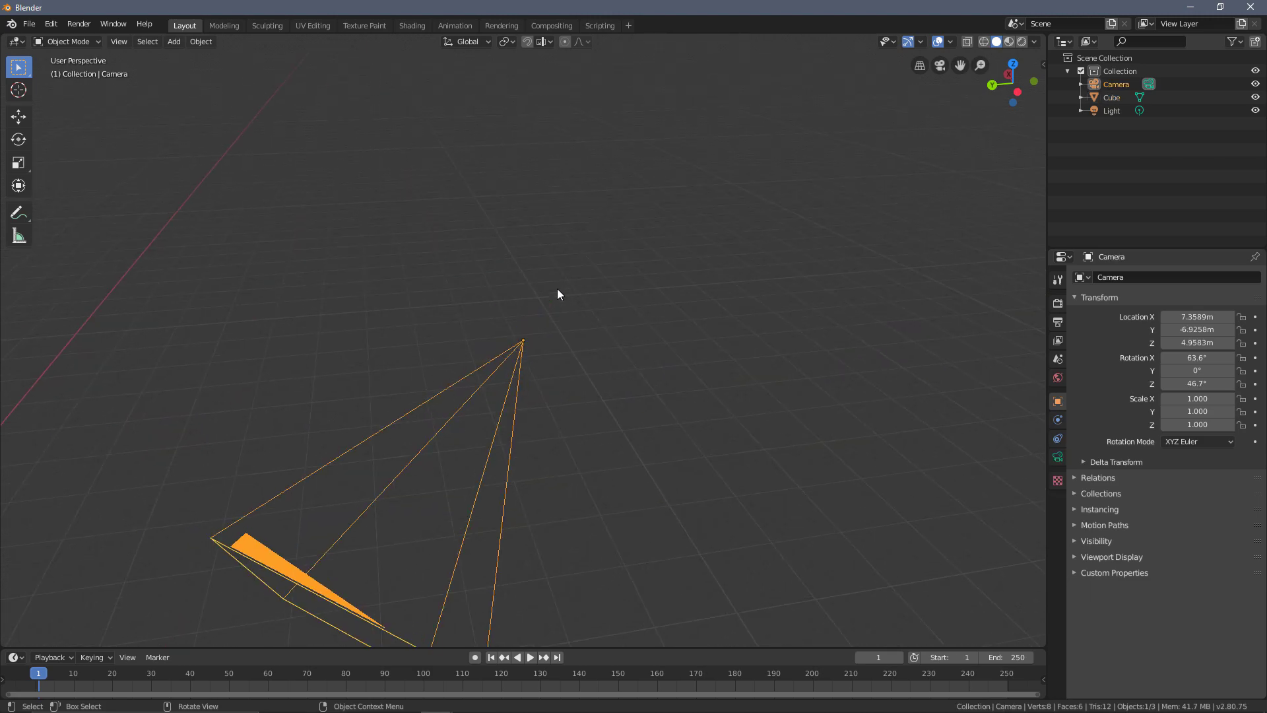
pyautogui.scroll(-2, 557, 295)
pyautogui.hotkey('ctrl', 'alt', 'u')
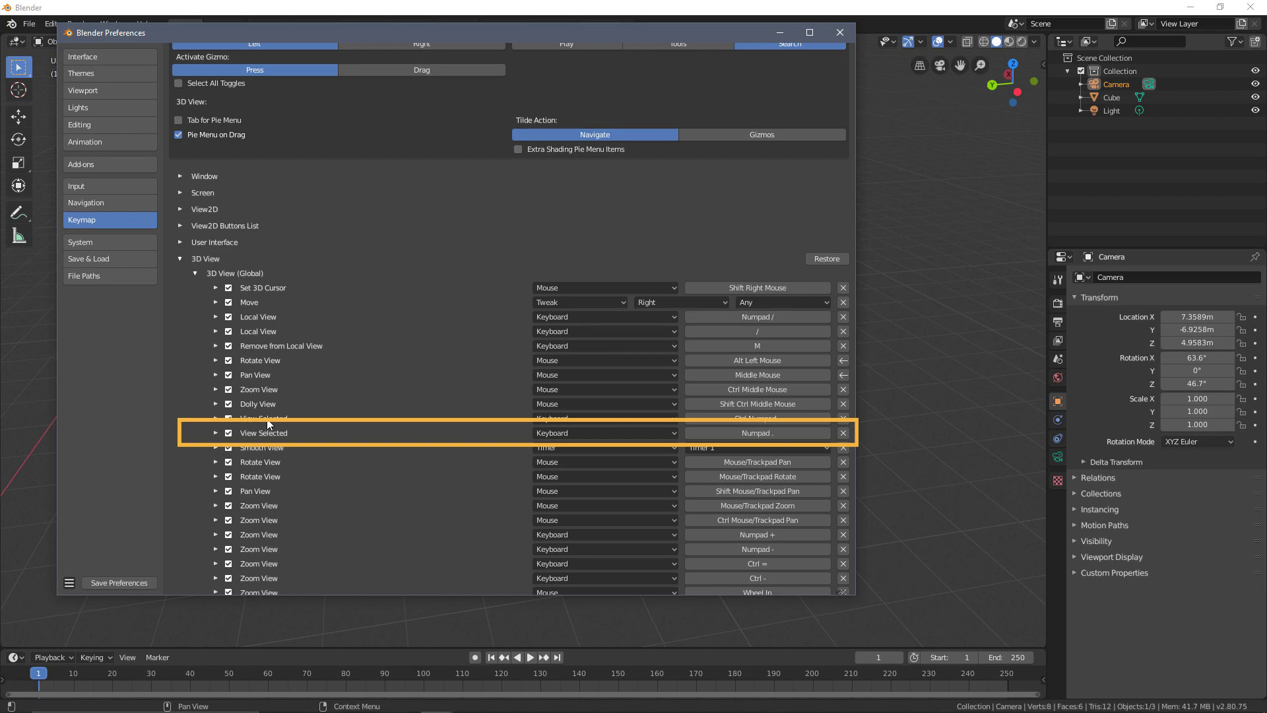
# Bind View Selected to F instead of Numpad . and return to the viewport.
pyautogui.click(780, 433)
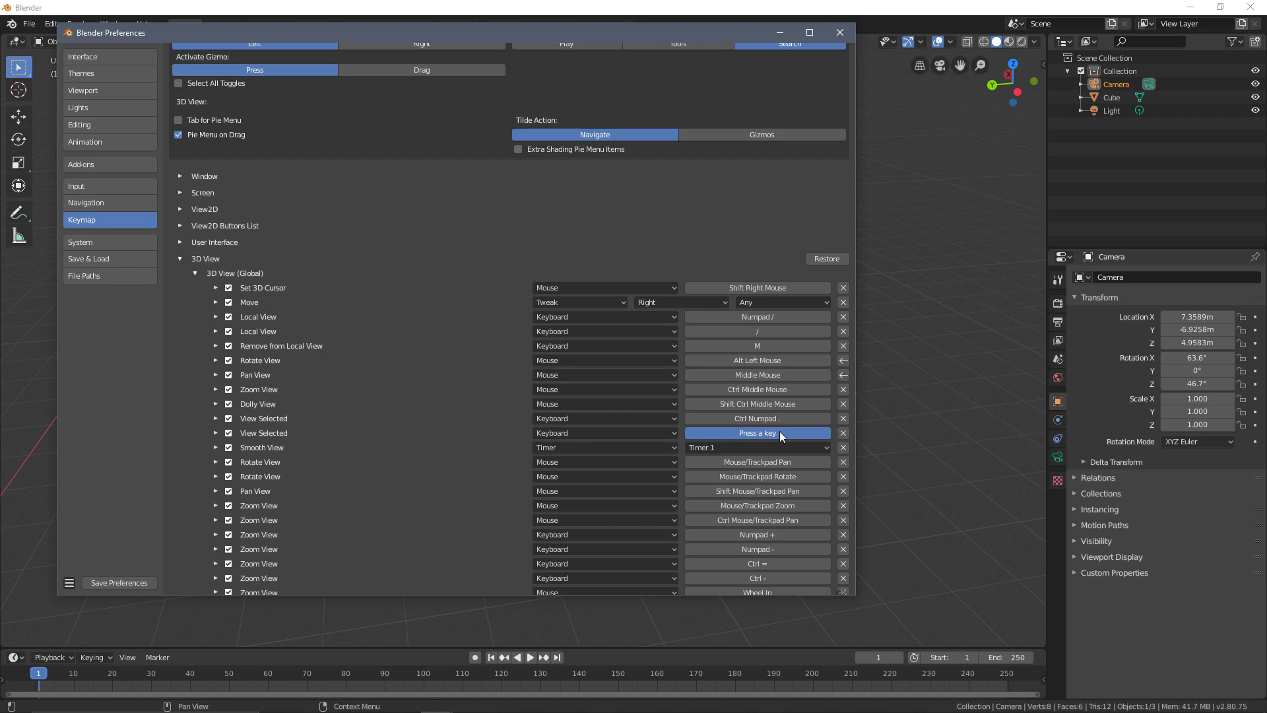
pyautogui.press('f')
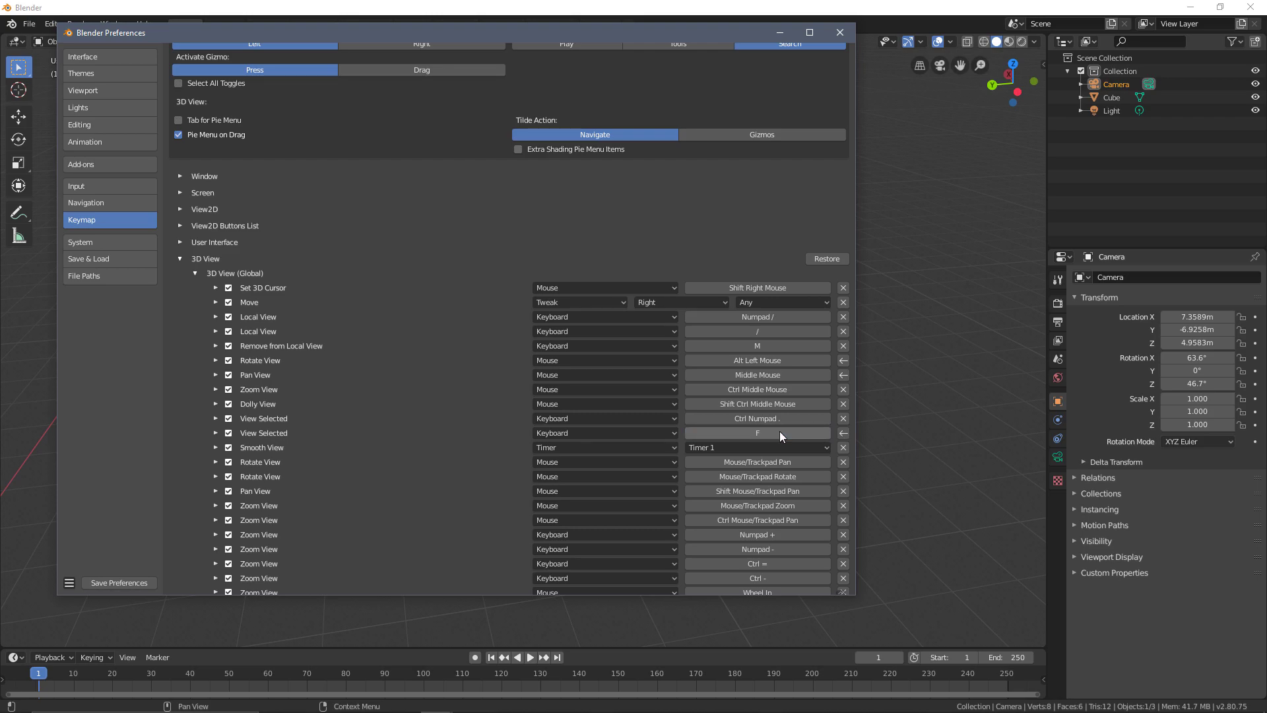
pyautogui.click(924, 330)
pyautogui.scroll(-4, 652, 420)
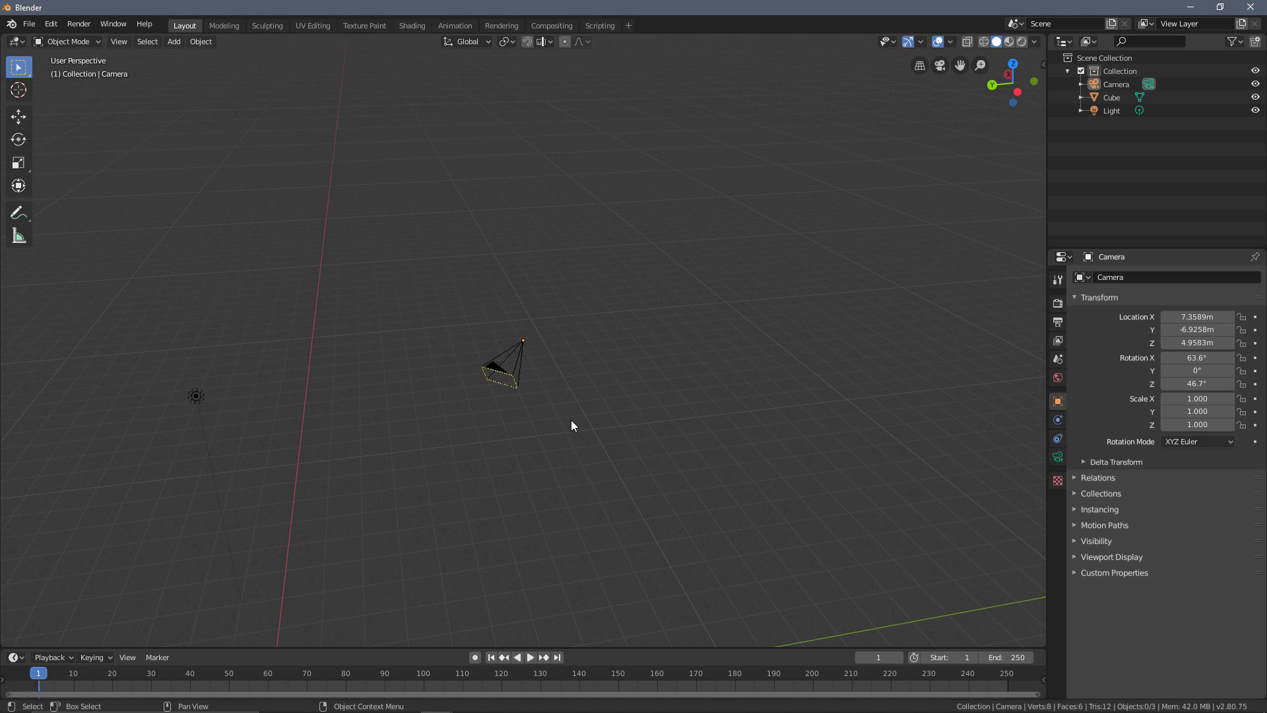
# Orbit to the cube, select it, frame it with F, and hold Alt to test rotating.
pyautogui.moveTo(571, 420); pyautogui.dragTo(323, 420, button='middle')
pyautogui.click(254, 399)
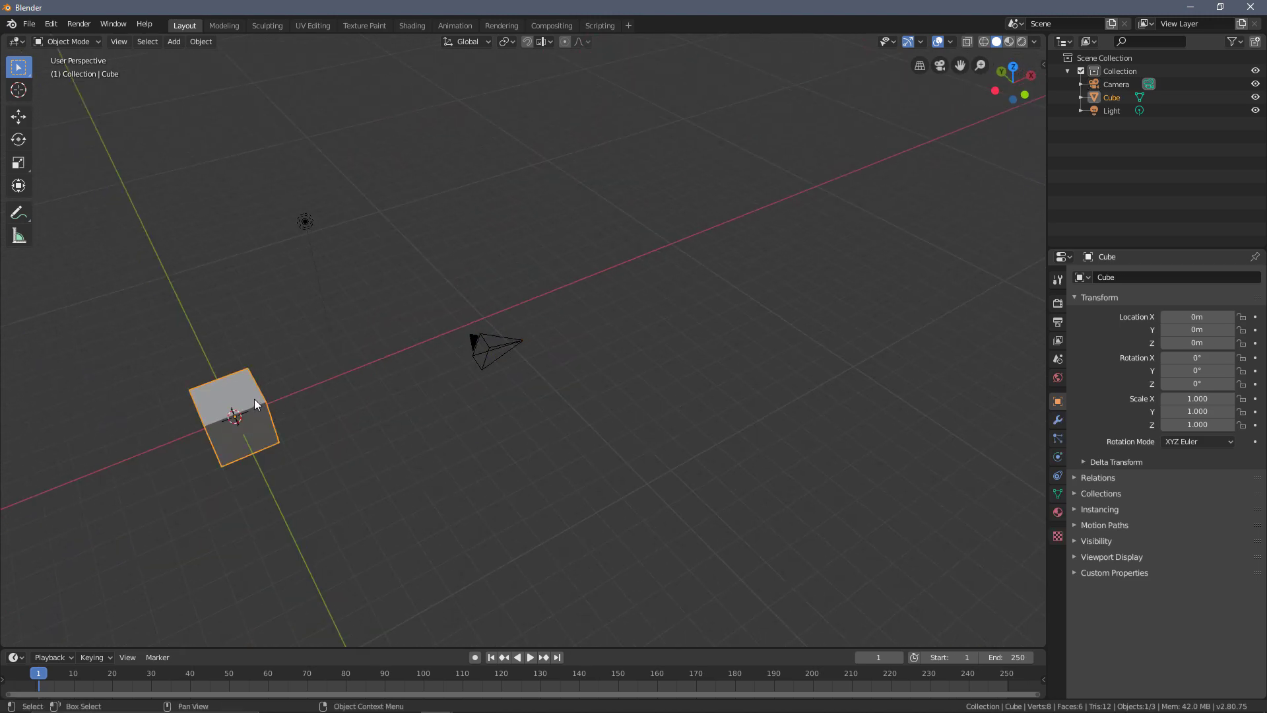
pyautogui.press('f')
pyautogui.scroll(-7, 540, 372)
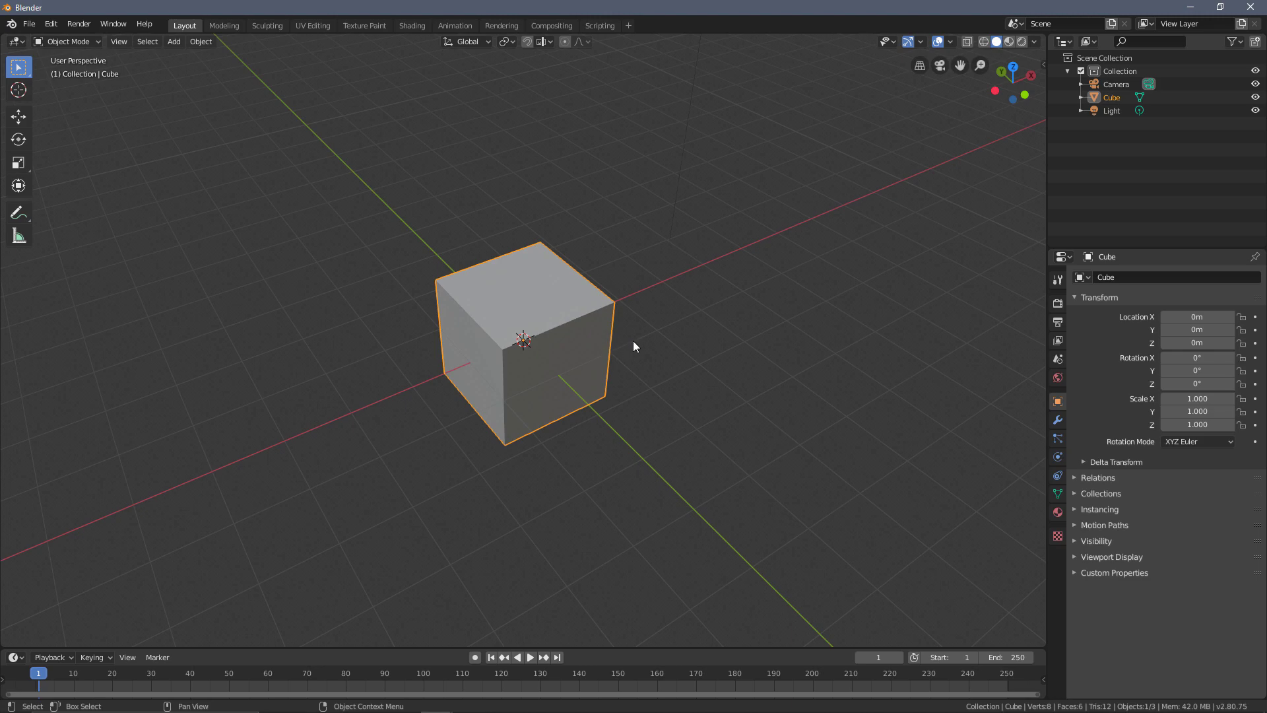
pyautogui.press('alt')
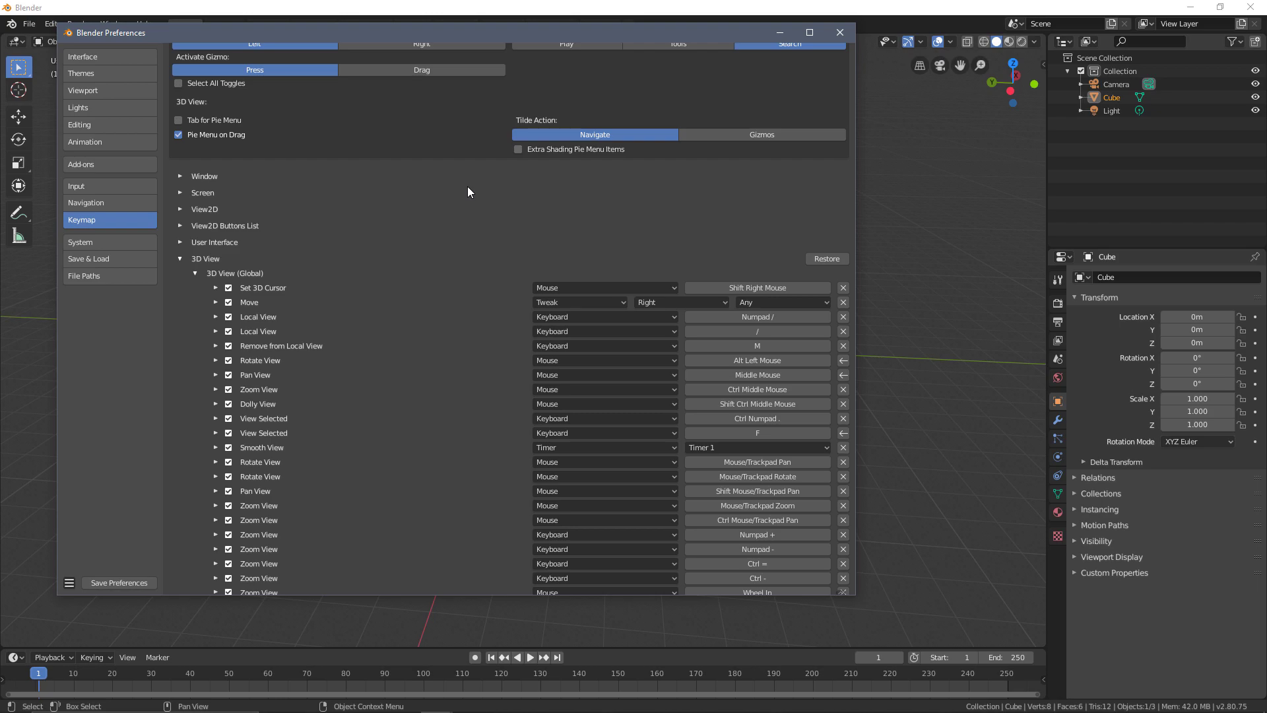
# Save the preferences with Alt+Left Mouse rotate, Middle Mouse pan and F for View Selected.
pyautogui.scroll(3, 467, 186)
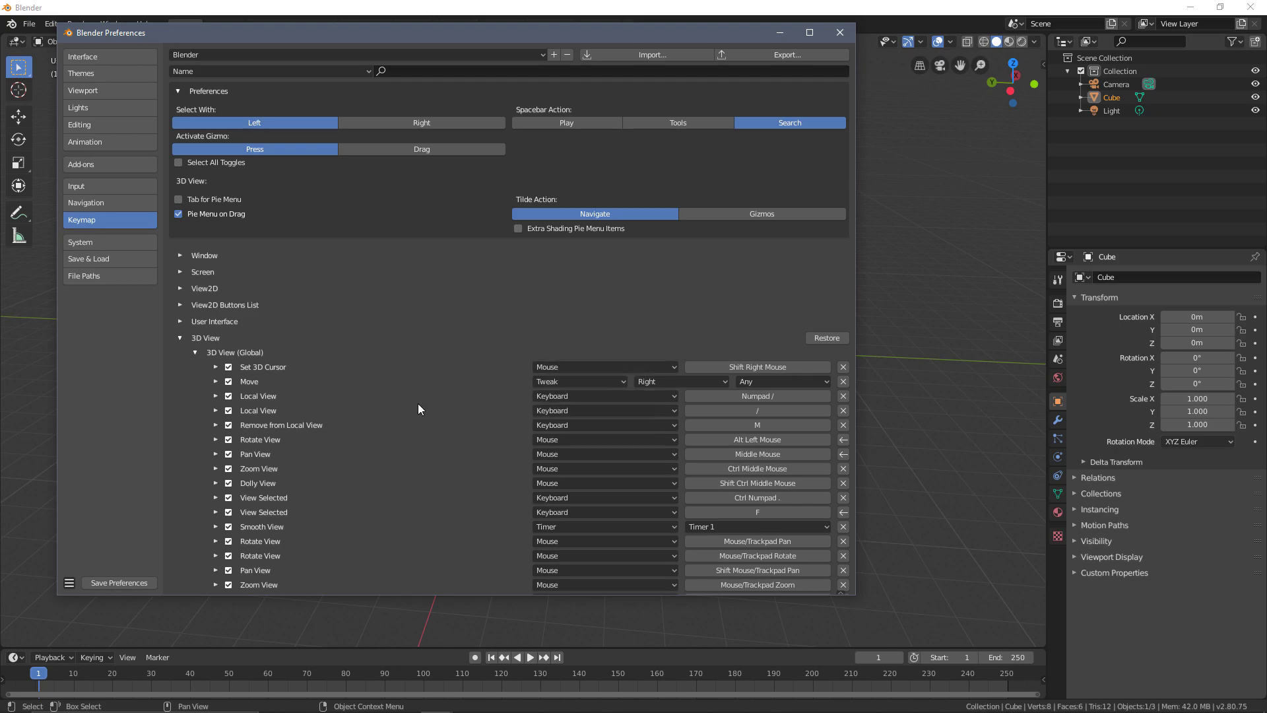
pyautogui.click(114, 584)
# Check the Load Factory, Revert and Save options menu, then collapse the 3D View keymap section.
pyautogui.click(69, 583)
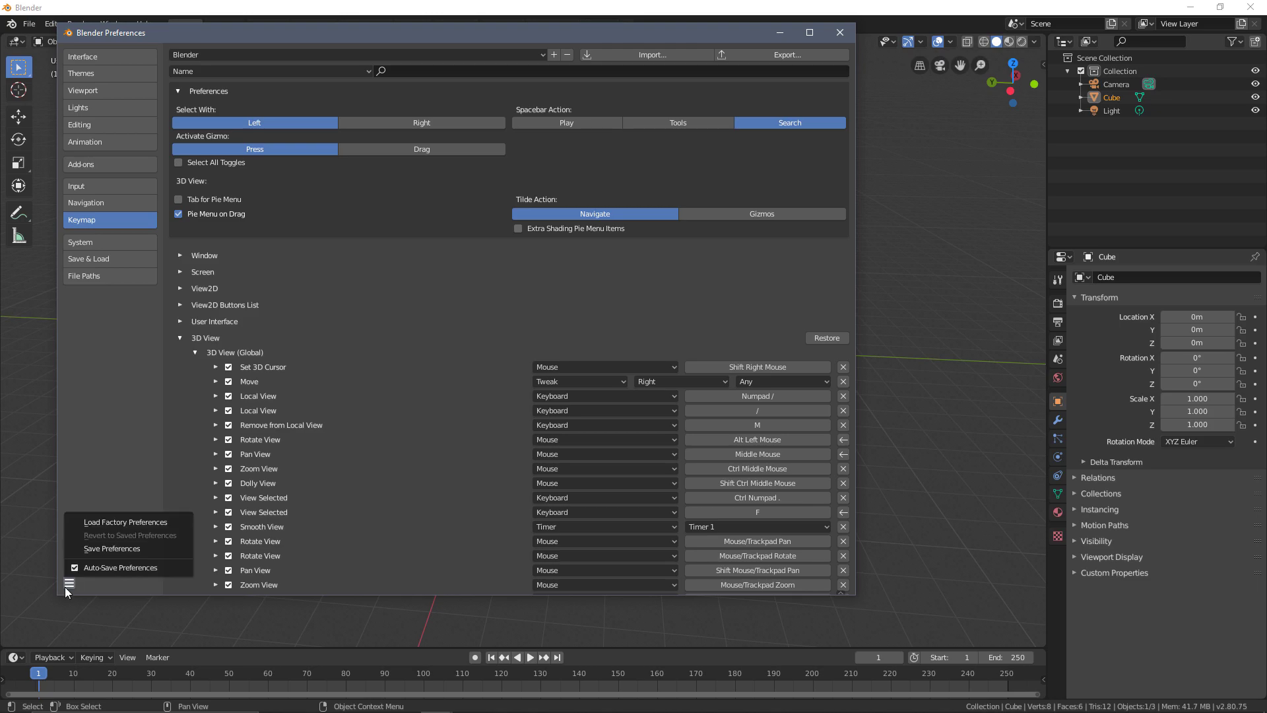
pyautogui.click(68, 583)
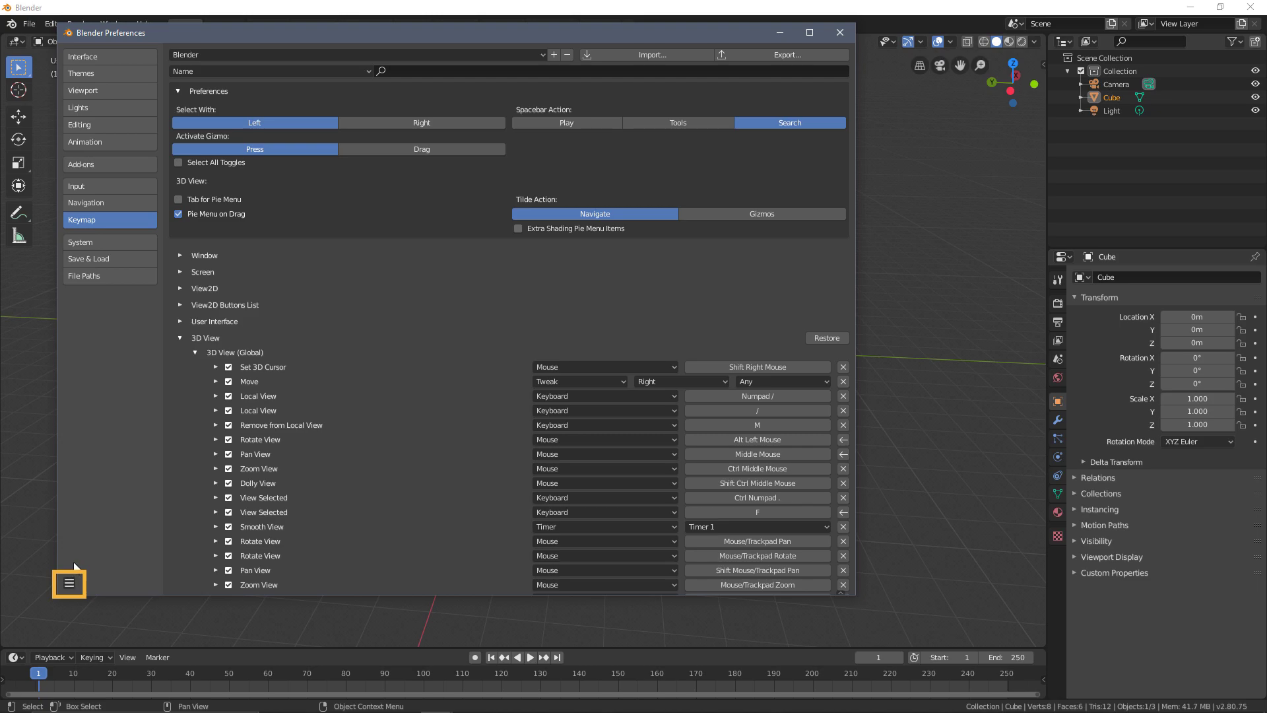
pyautogui.click(69, 583)
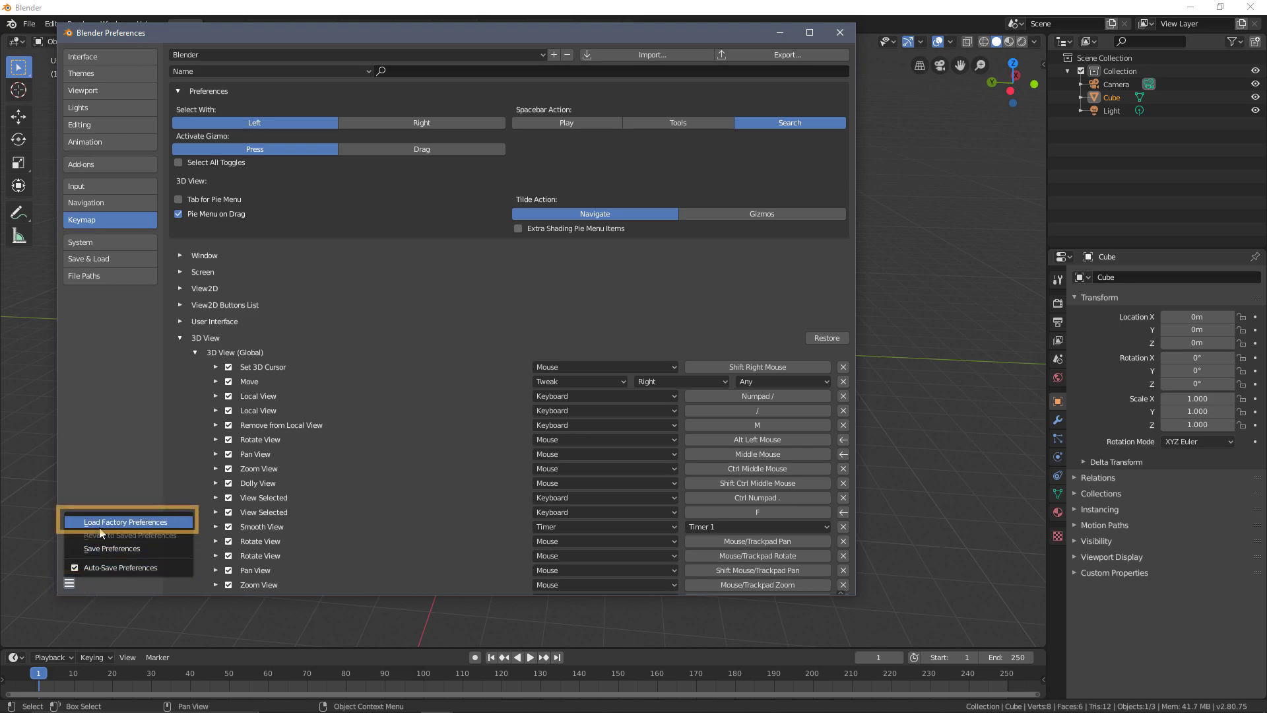
pyautogui.click(121, 531)
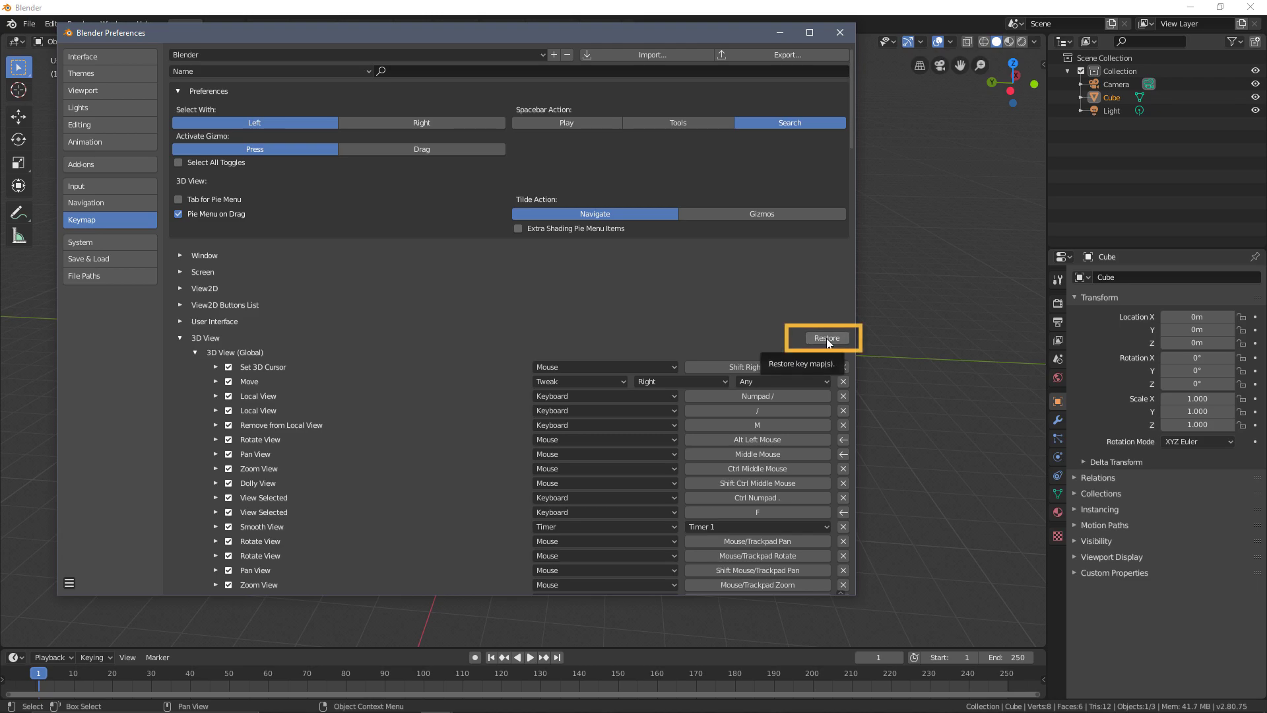
pyautogui.click(179, 338)
# Scroll the collapsed keymap section list down and back up to the top.
pyautogui.scroll(-5, 811, 396)
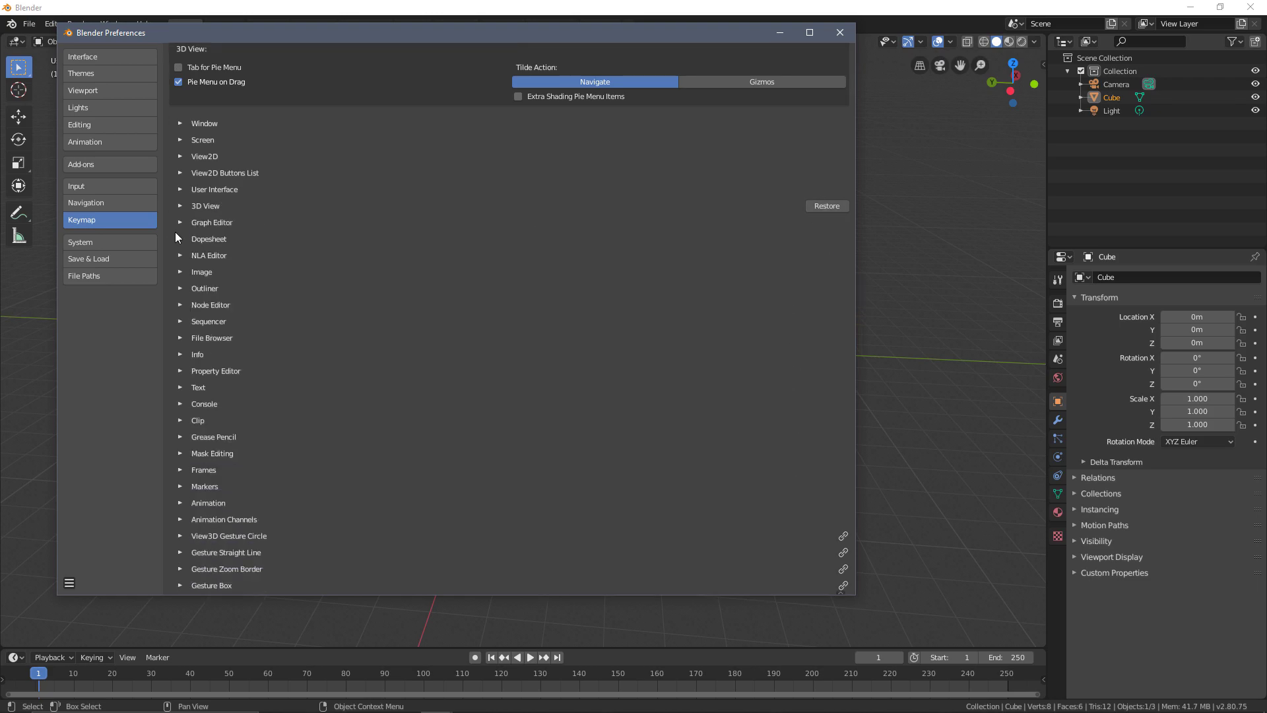
pyautogui.scroll(5, 805, 212)
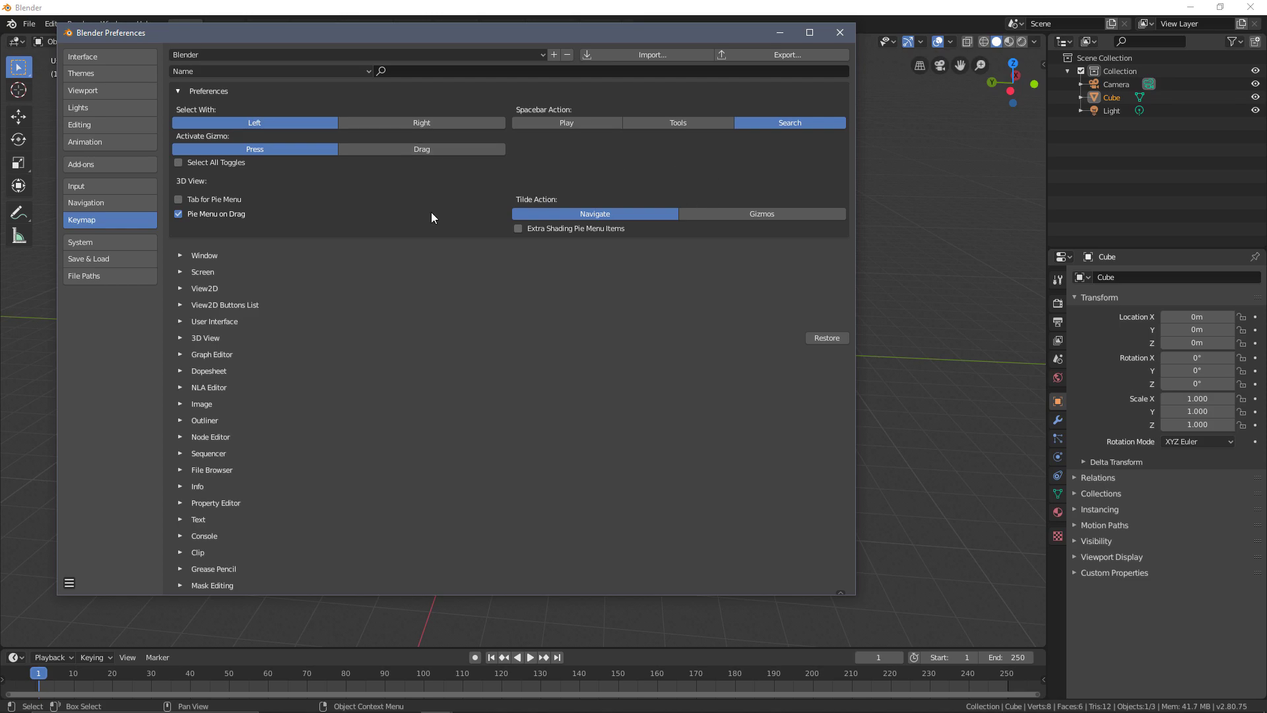
pyautogui.hotkey('alt', 'F4')
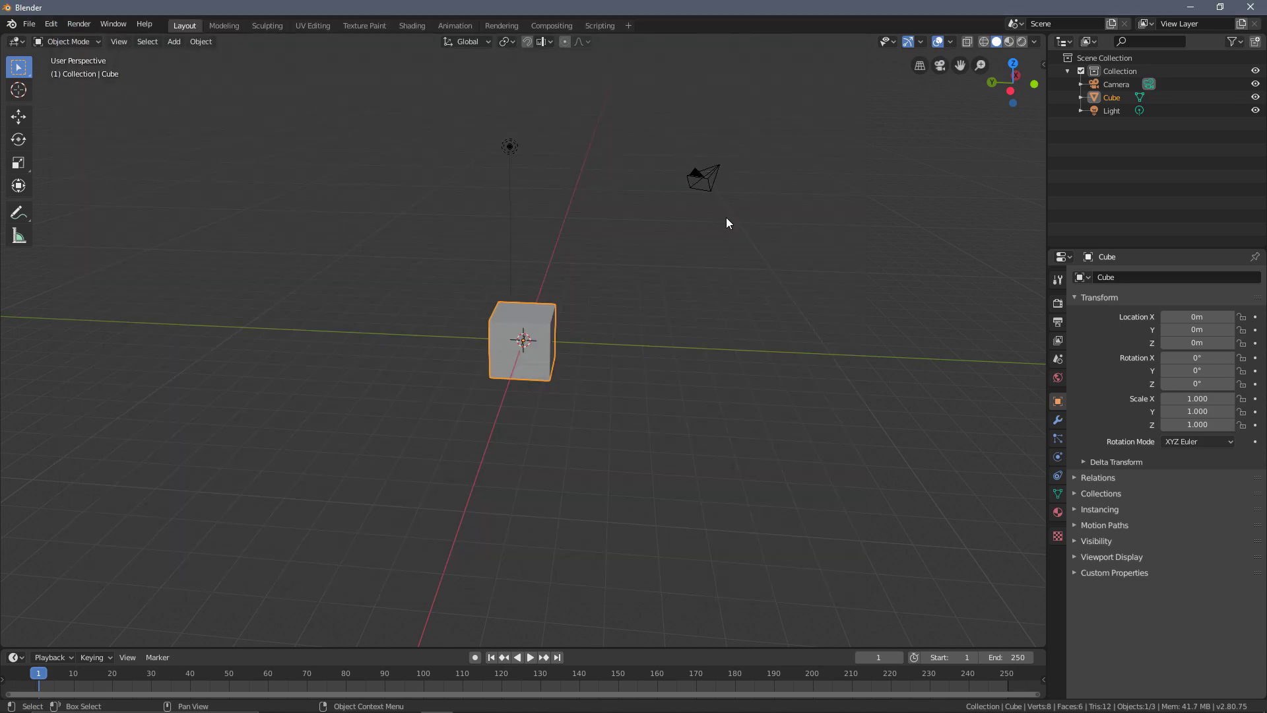